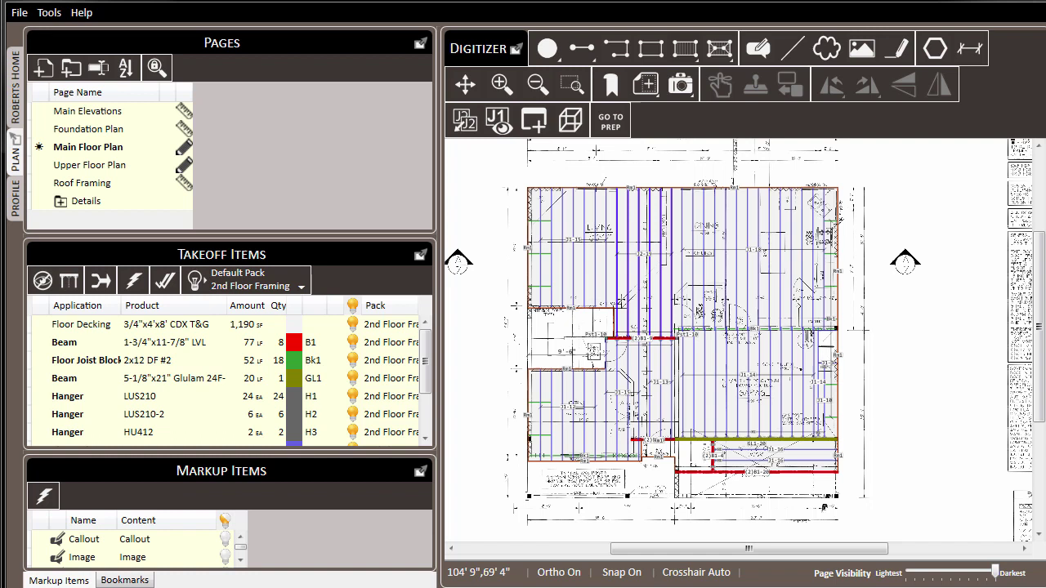
Open the Foundation Plan page and place a count point at the outer corner of the garage's left front return wall.
left_click(95, 131)
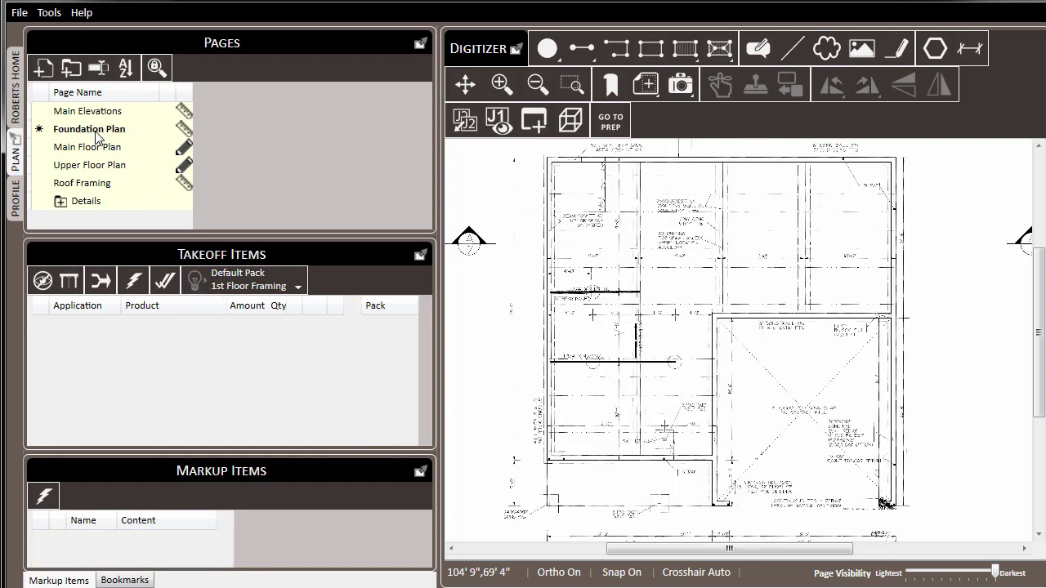
scroll(767, 500, "up", 3)
scroll(834, 323, "up", 3)
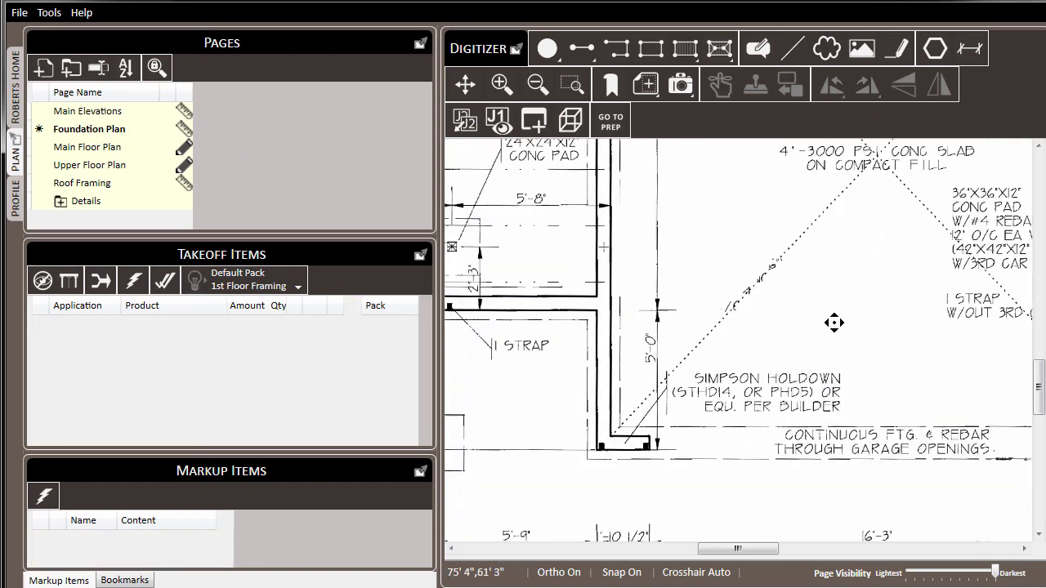
left_click_drag(833, 323, 861, 245)
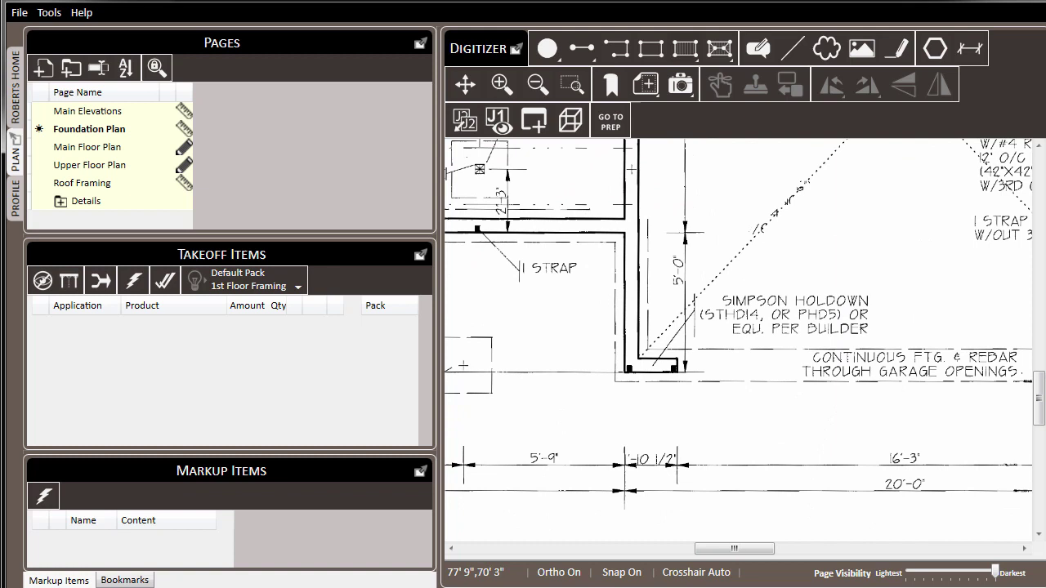
left_click(545, 50)
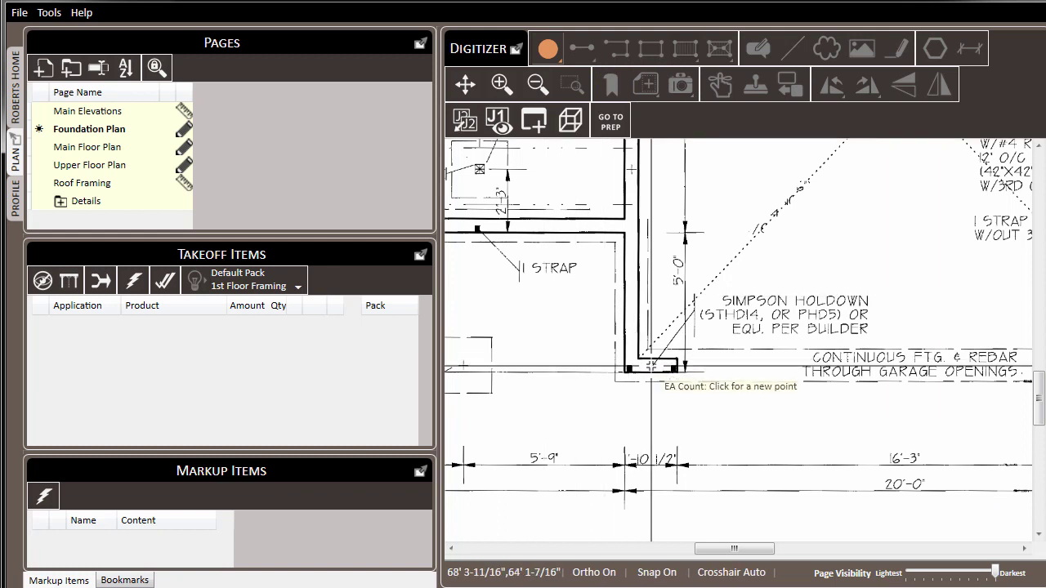
left_click(627, 382)
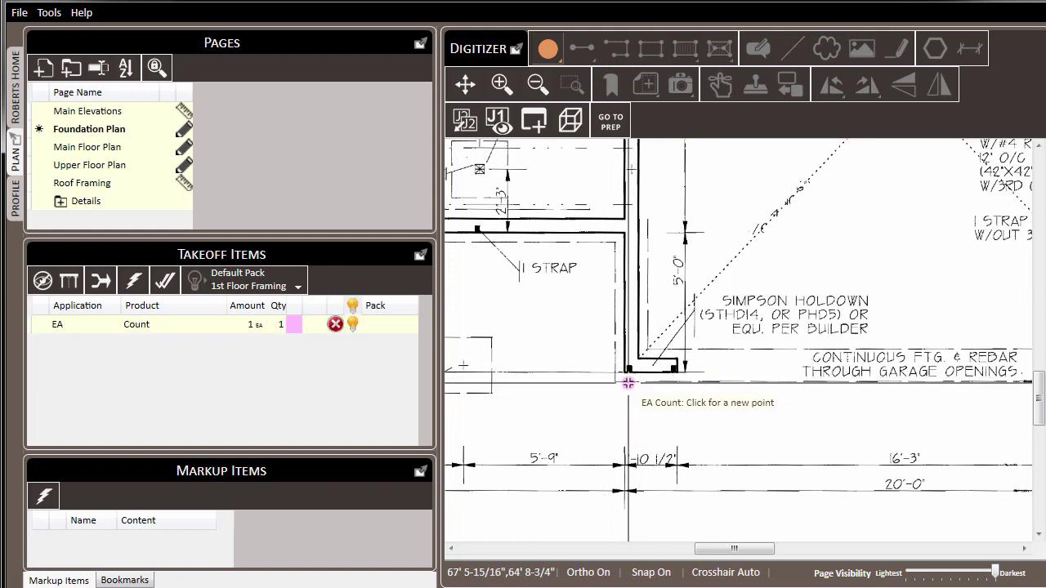
Assign the Holdowns application to the new count takeoff item.
right_click(188, 328)
mouse_move(223, 341)
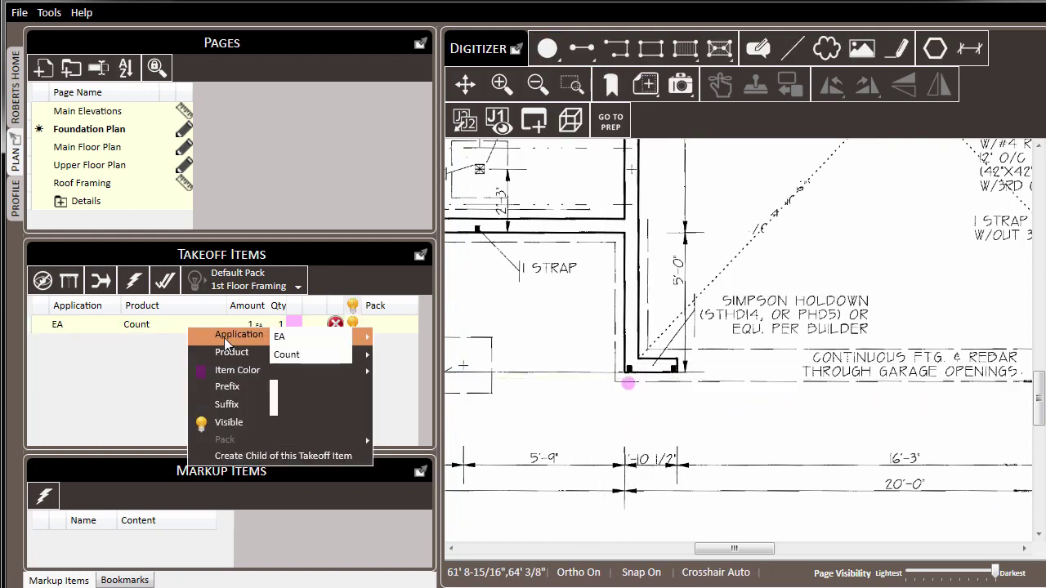
mouse_move(319, 336)
mouse_move(430, 367)
scroll(605, 446, "down", 5)
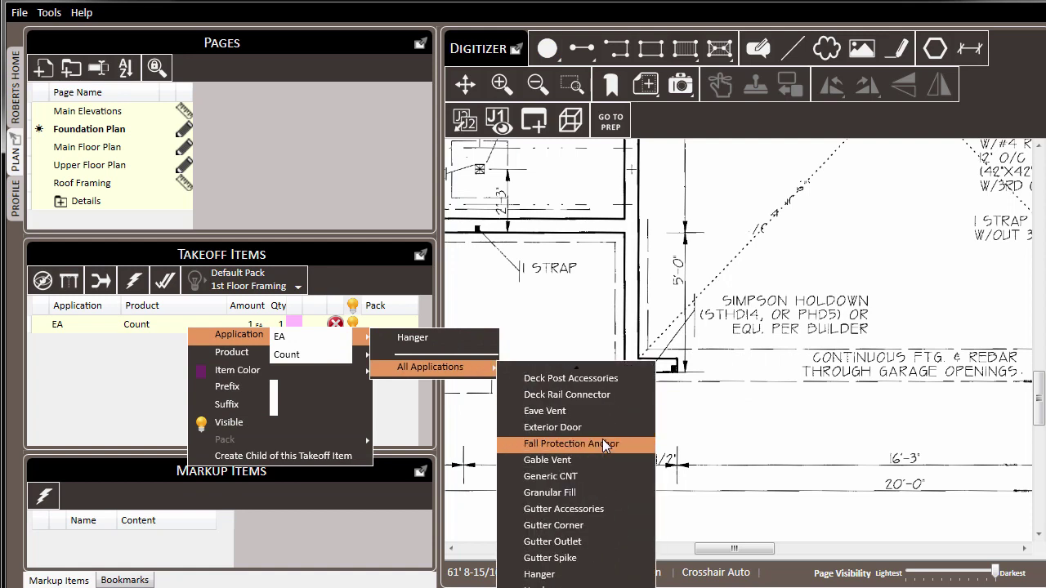
scroll(605, 445, "down", 2)
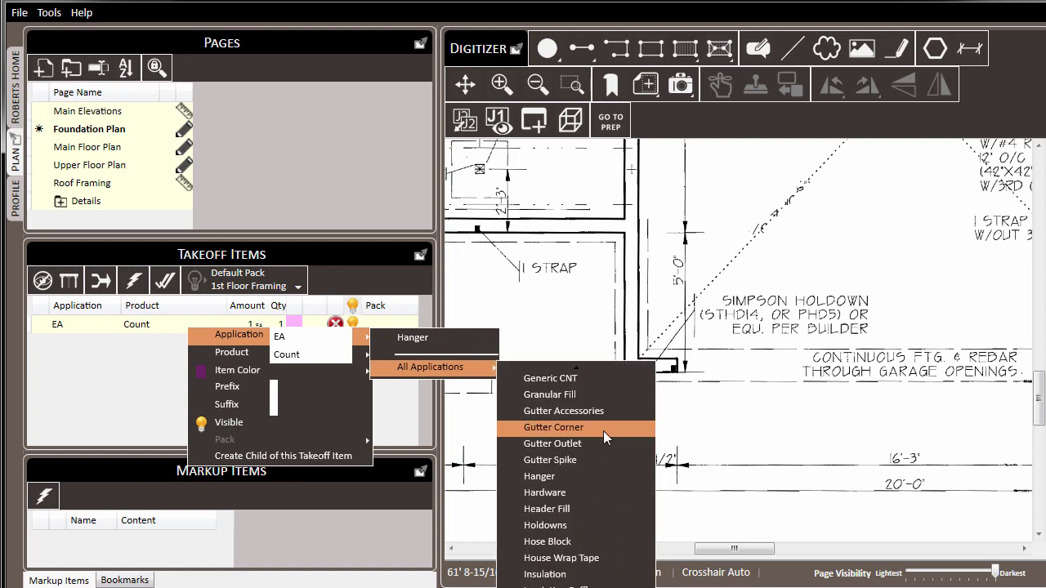
left_click(594, 525)
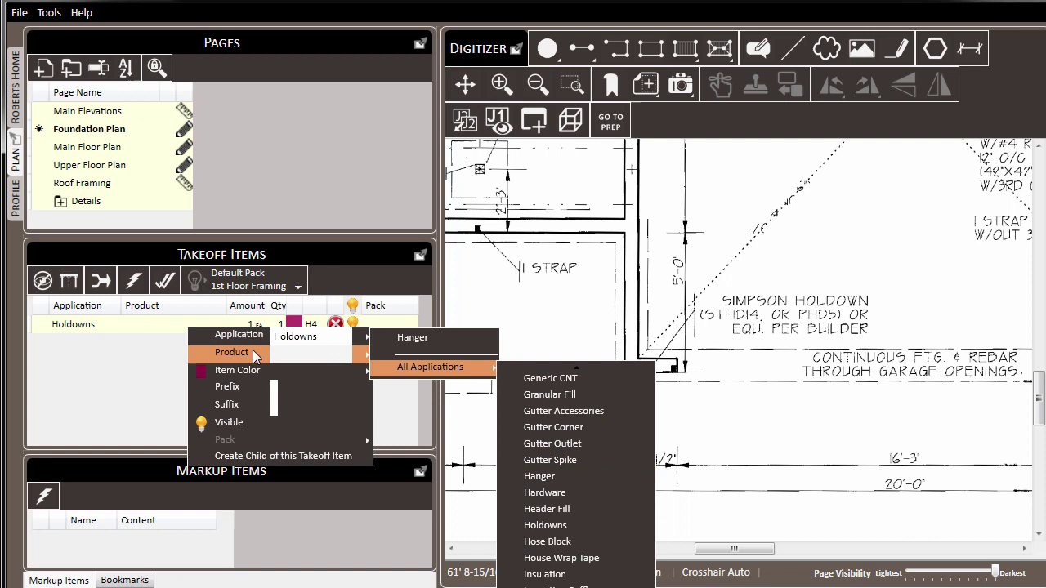
Set the holdown takeoff item's product to STHD14.
left_click(448, 420)
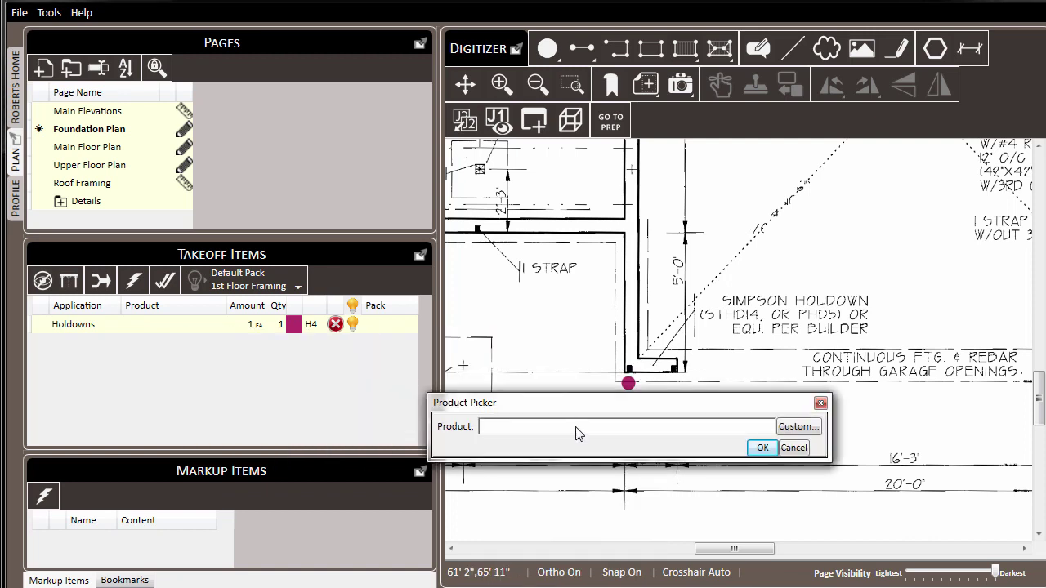
left_click(577, 434)
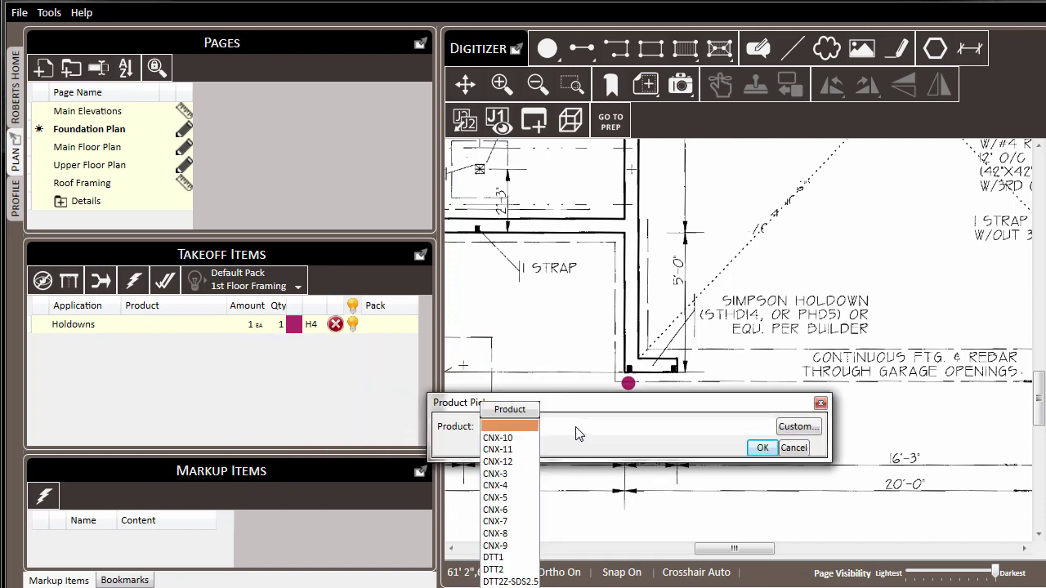
type("sth")
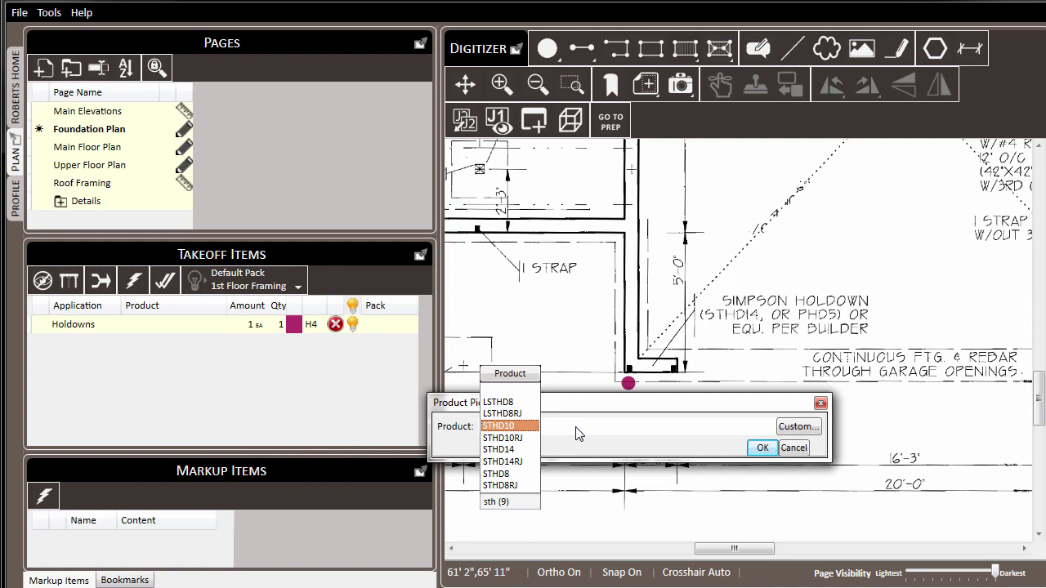
key("Down")
key("Down")
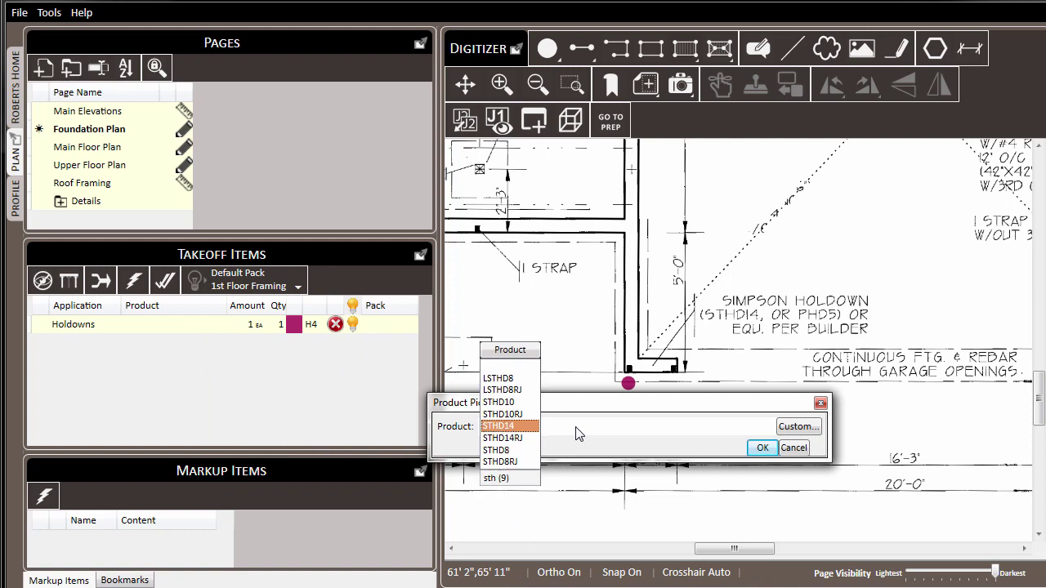
key("Return")
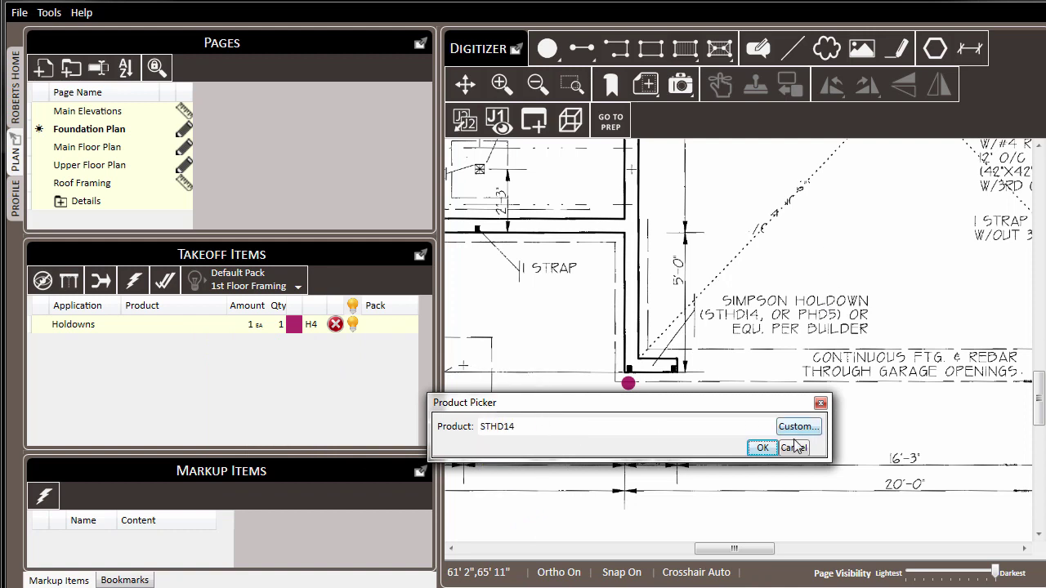
left_click(762, 448)
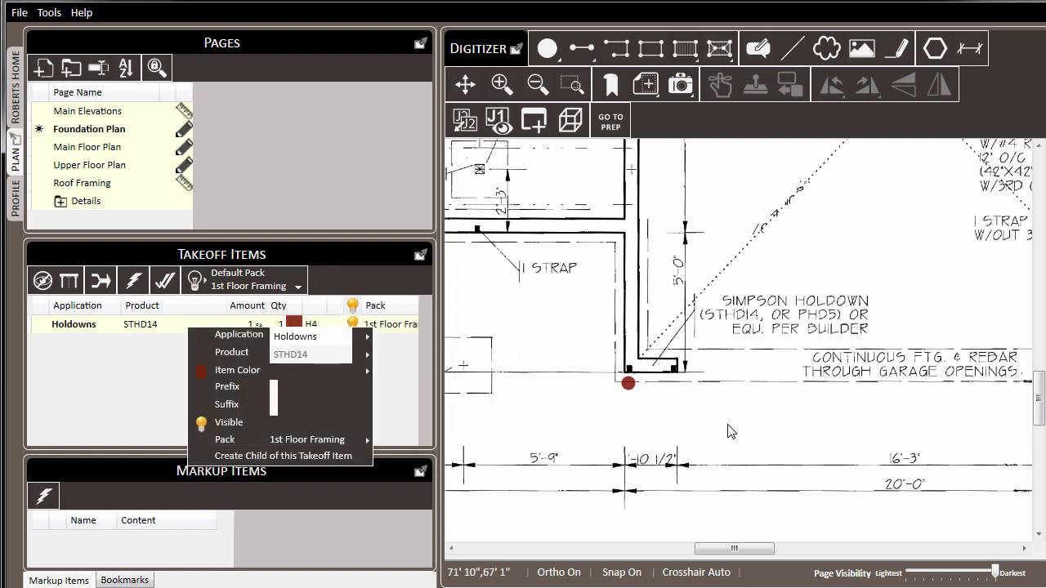
Draw four more matching STHD14 counts: the left return's other end, both ends of the right return, and the right garage wall strap.
right_click(628, 383)
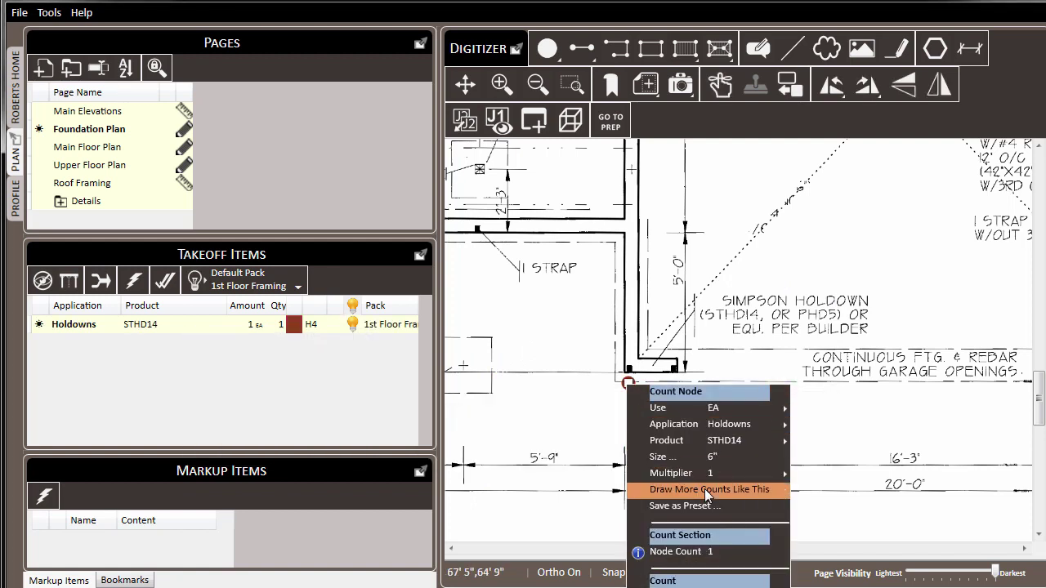
left_click(705, 489)
left_click(626, 381)
scroll(774, 390, "right", 5)
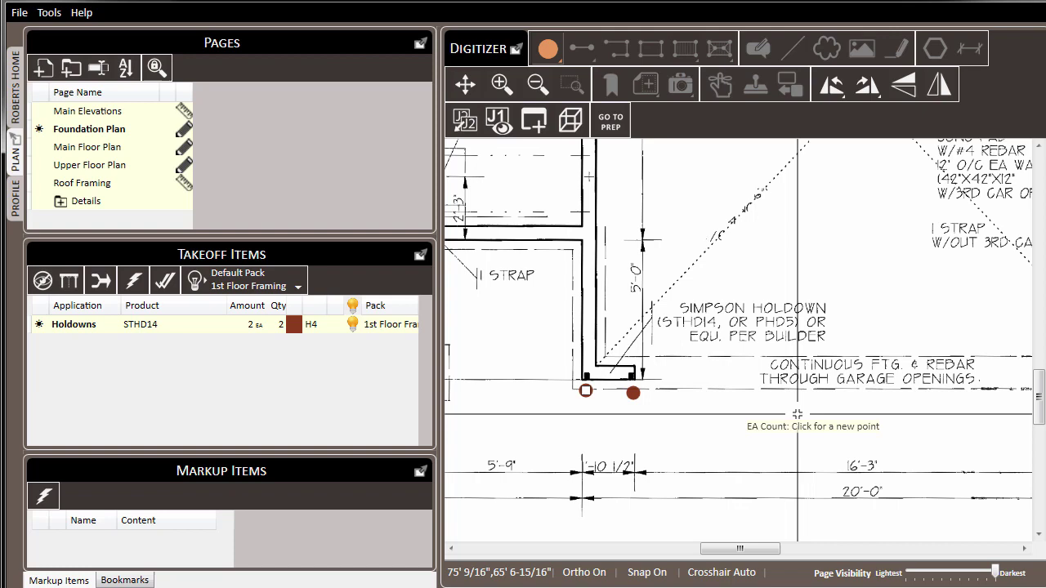
left_click(831, 397)
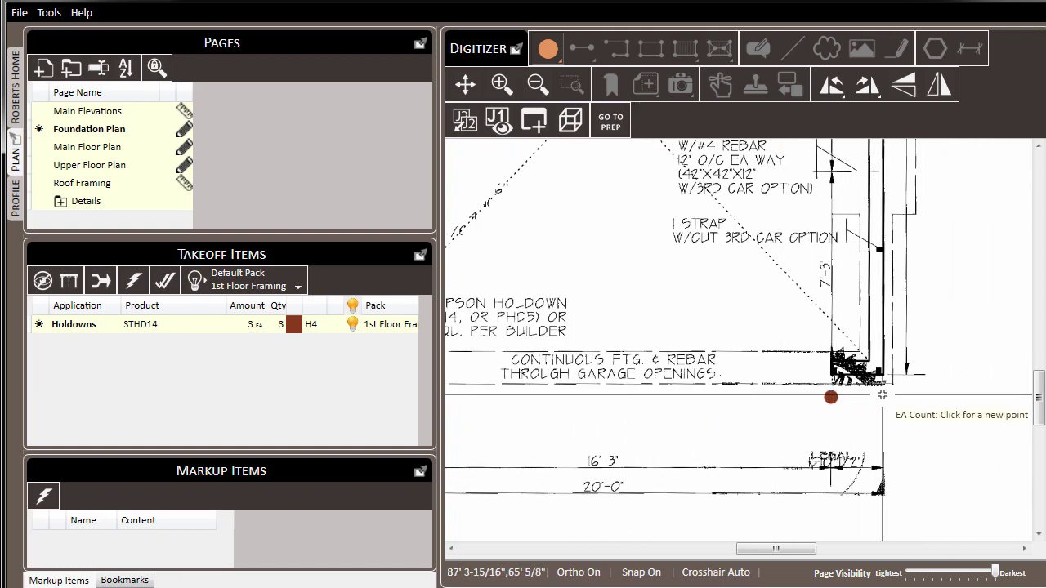
left_click(884, 398)
left_click(902, 249)
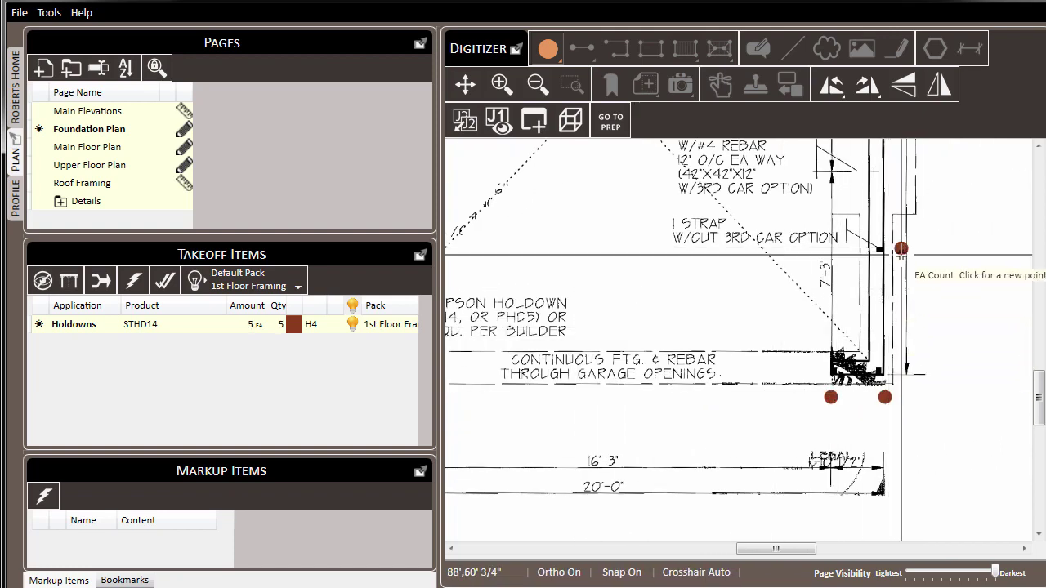
scroll(950, 307, "down", 2)
key("Escape")
Trace linear segments along the house foundation's front, left and rear walls, about 18, 33 and 38 feet long, starting at the garage junction.
mouse_move(715, 304)
left_mouse_down()
mouse_move(700, 345)
mouse_move(709, 372)
left_mouse_up()
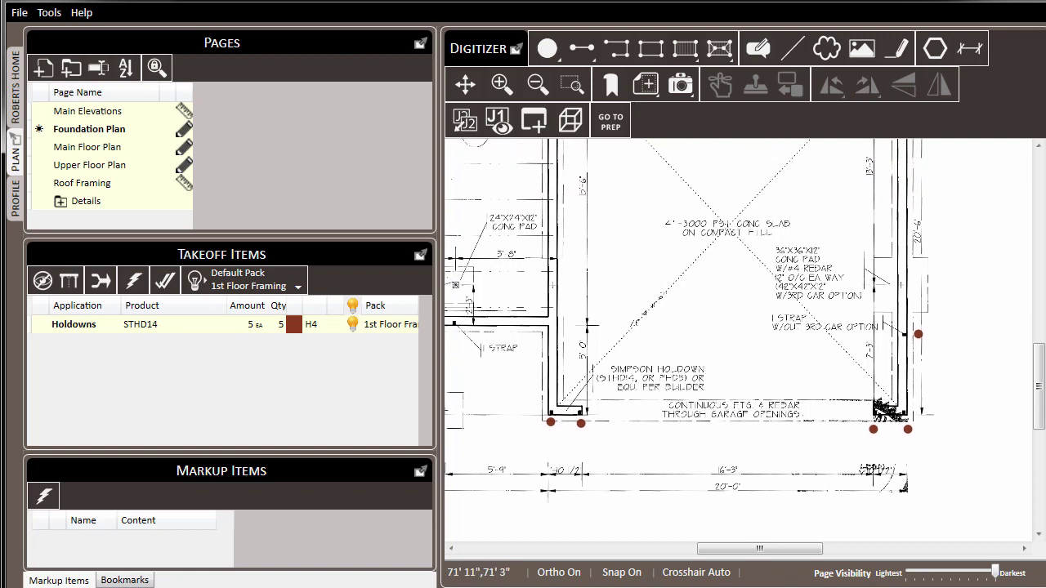
scroll(861, 378, "down", 3)
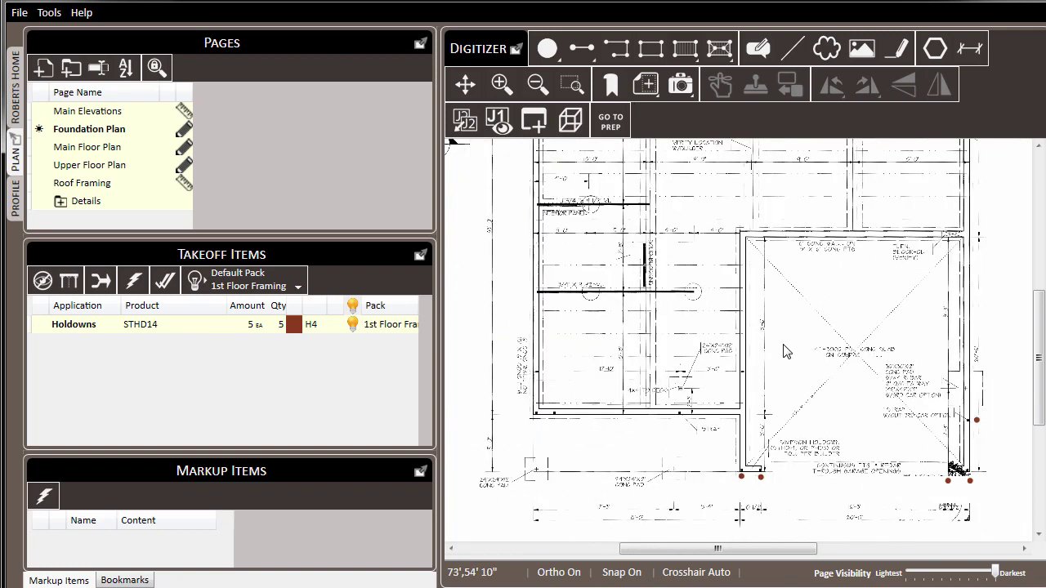
left_click_drag(787, 319, 743, 376)
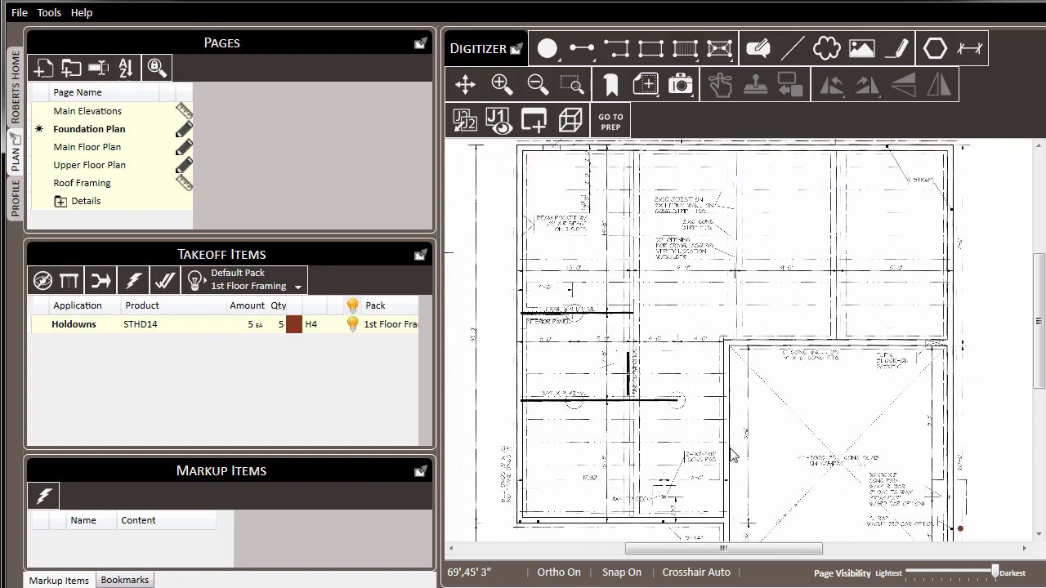
left_click(621, 54)
scroll(723, 474, "up", 3)
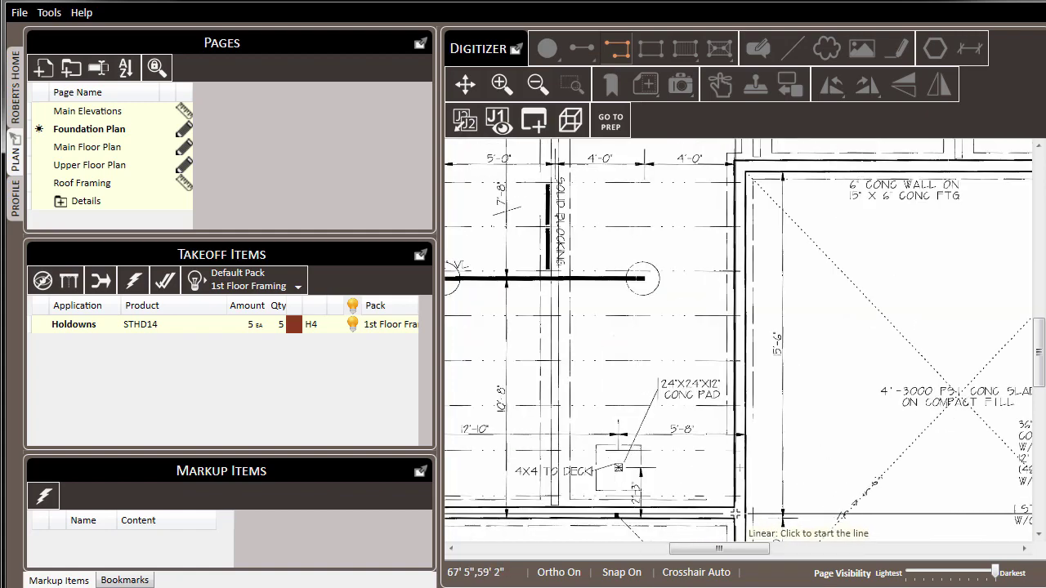
scroll(760, 490, "down", 3)
left_click(760, 510)
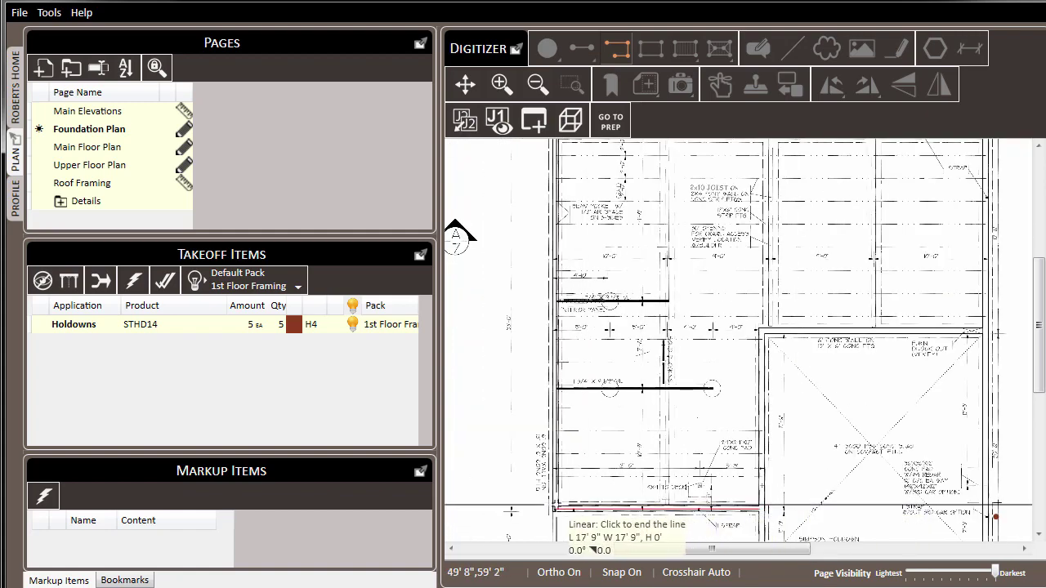
left_click(556, 510)
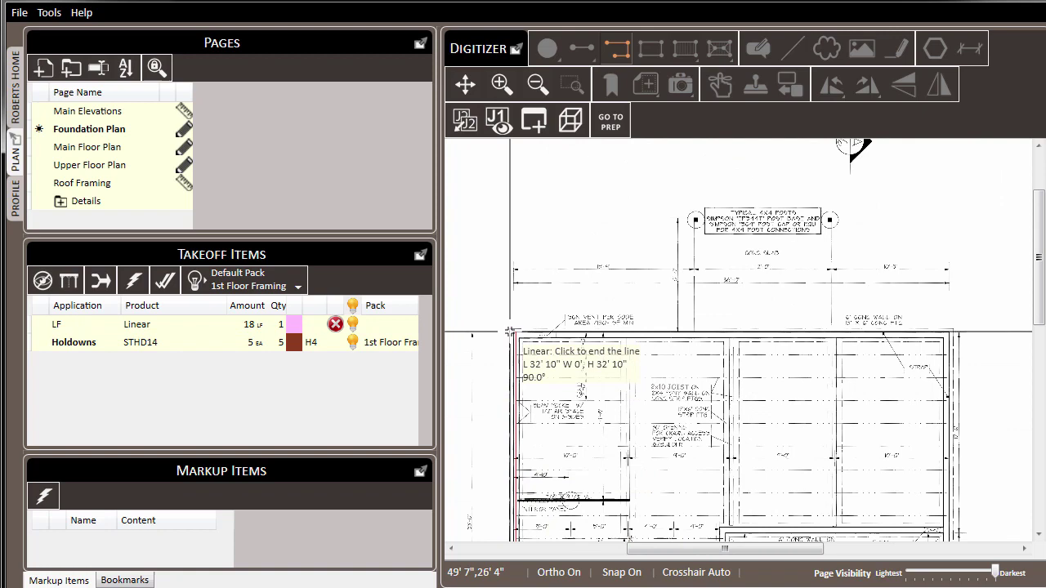
left_click(512, 334)
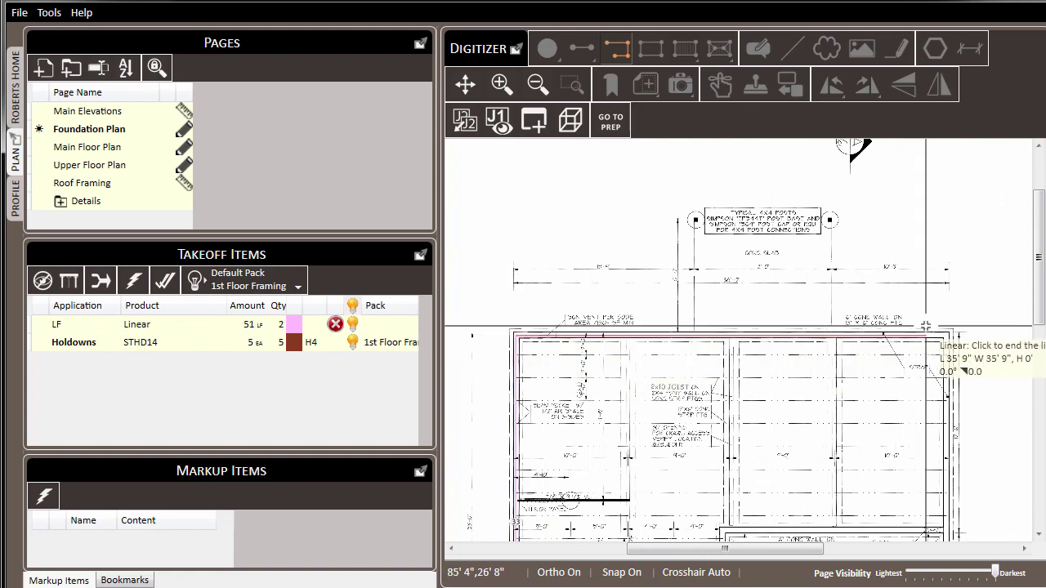
left_click(952, 334)
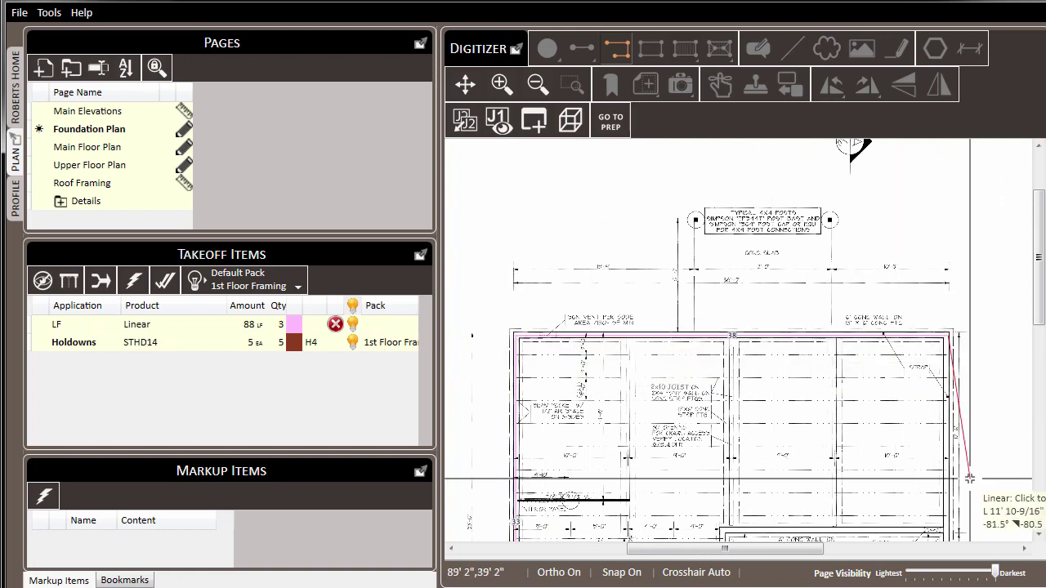
Continue the linear trace down the right wall and along the garage's back and left walls to the starting corner, about 18, 20 and 16 feet.
scroll(965, 442, "down", 3)
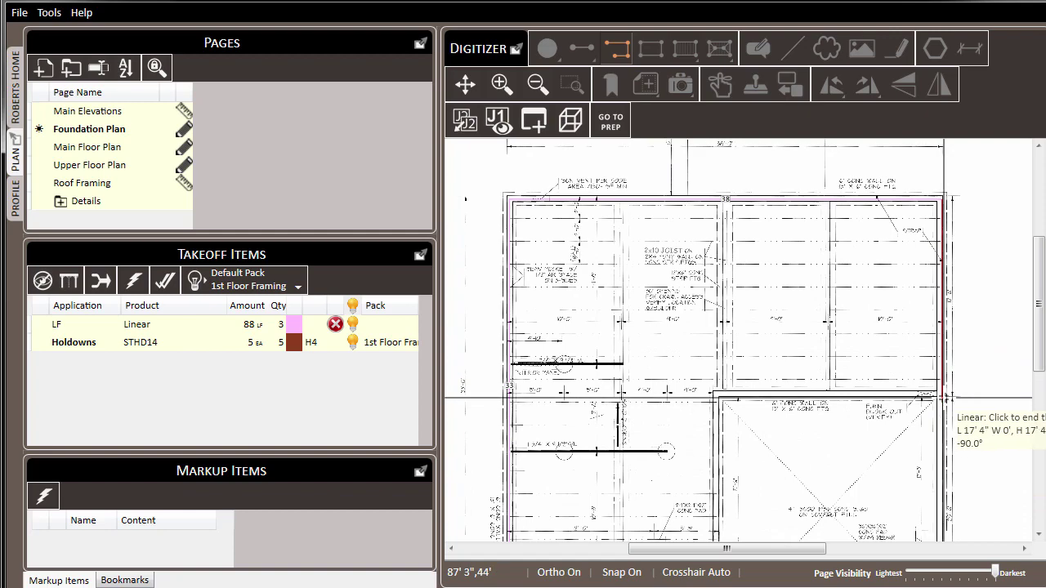
left_click(946, 397)
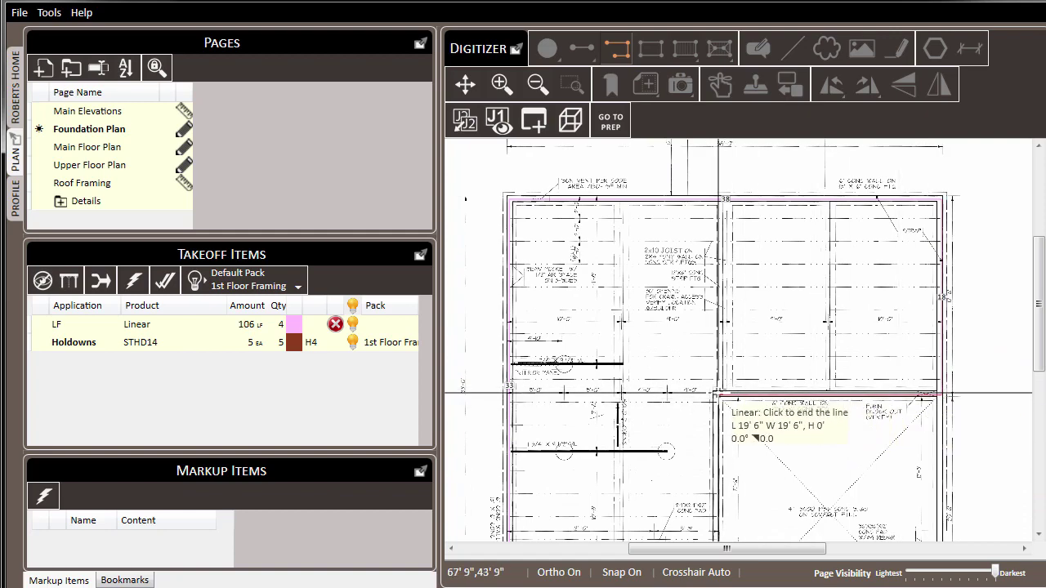
left_click(718, 396)
scroll(736, 409, "down", 5)
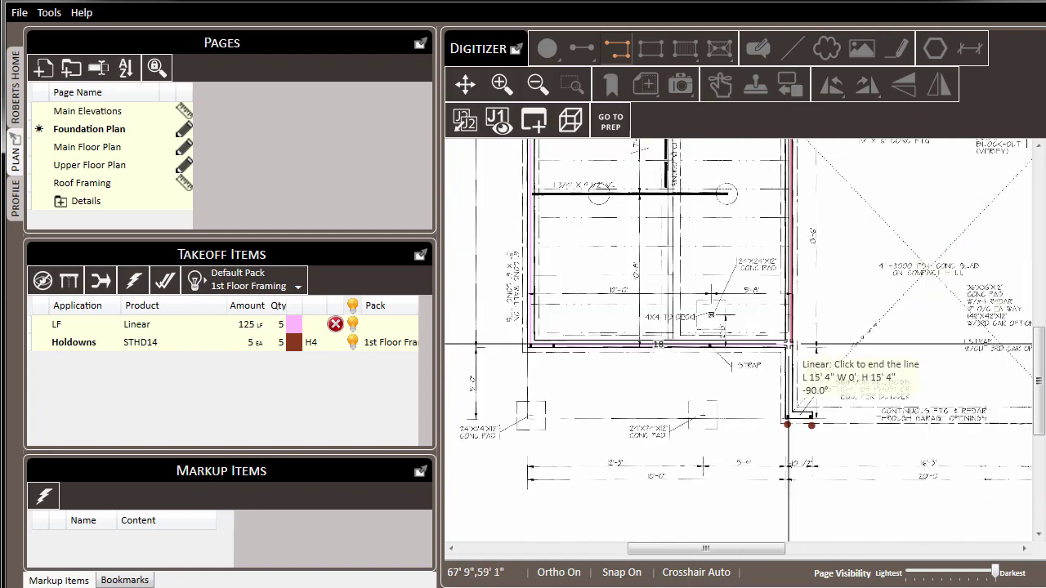
left_click(790, 346)
scroll(813, 347, "up", 2)
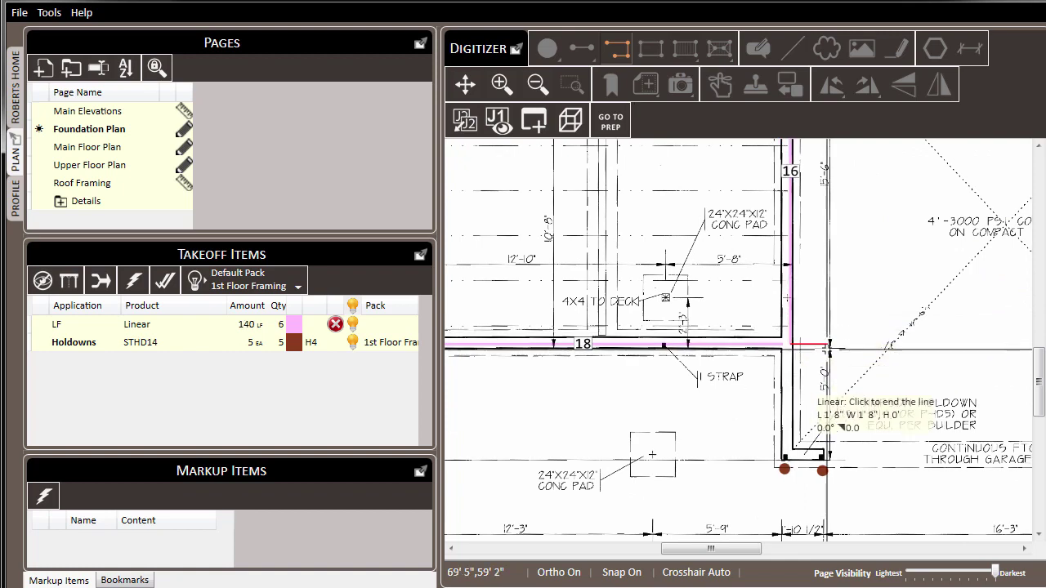
key("Escape")
End the linear trace and set the application of the new LF takeoff item to Mud Sill.
scroll(825, 352, "down", 4)
scroll(820, 369, "up", 2)
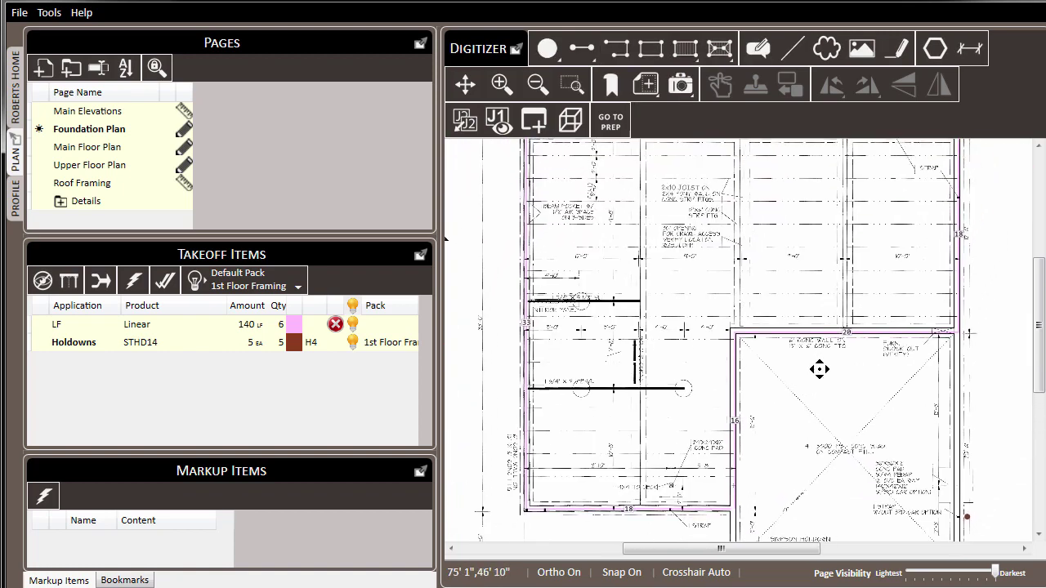
left_click_drag(820, 369, 812, 381)
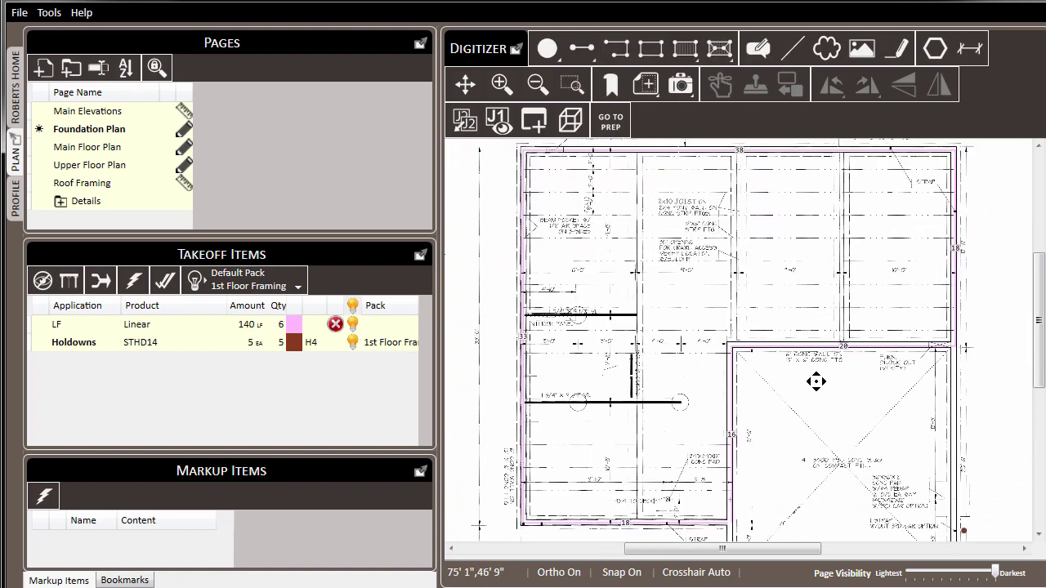
right_click(152, 328)
mouse_move(196, 331)
mouse_move(245, 332)
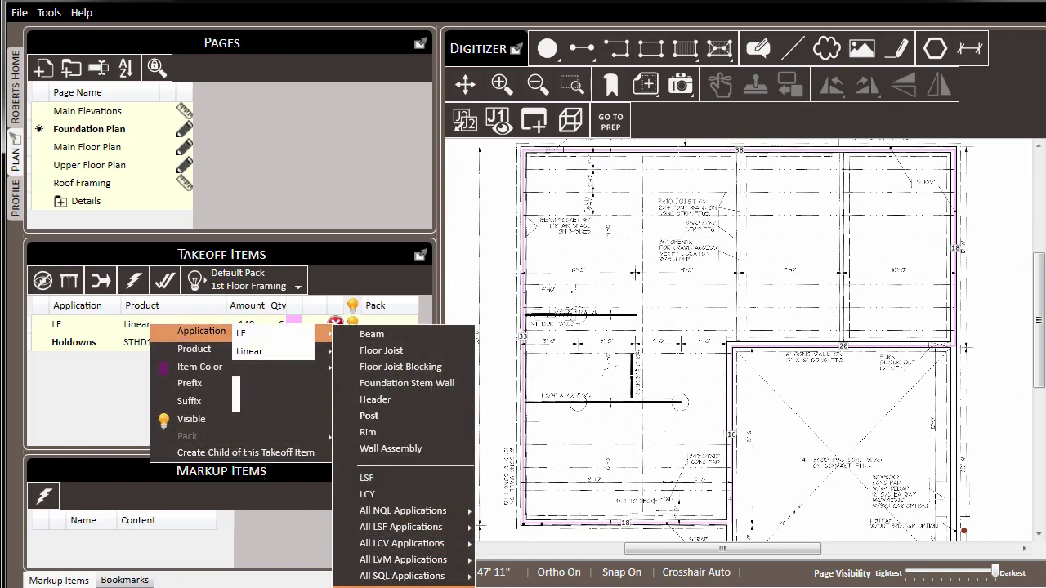
mouse_move(400, 585)
scroll(572, 286, "down", 15)
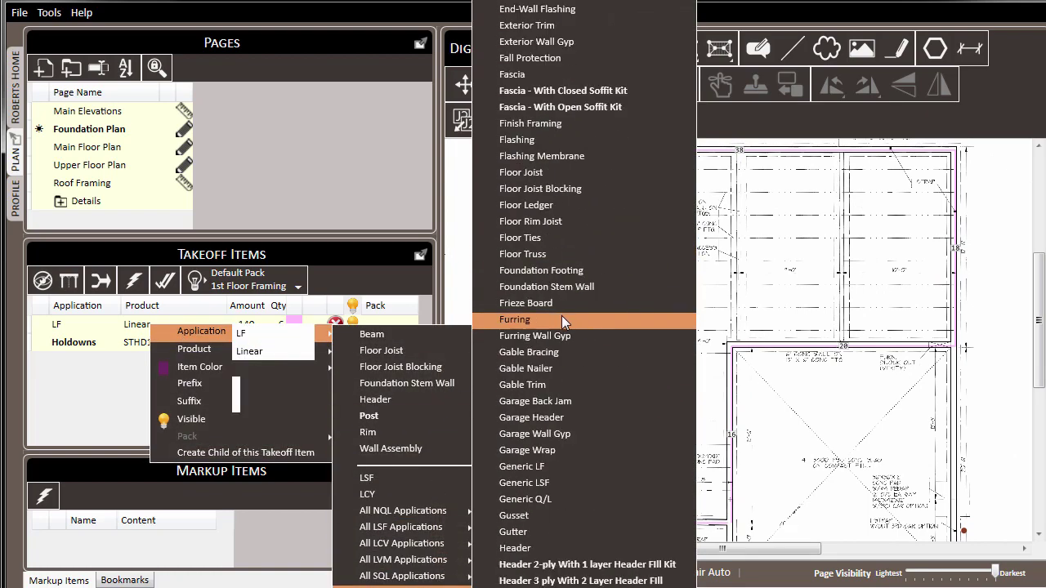
scroll(561, 324, "down", 9)
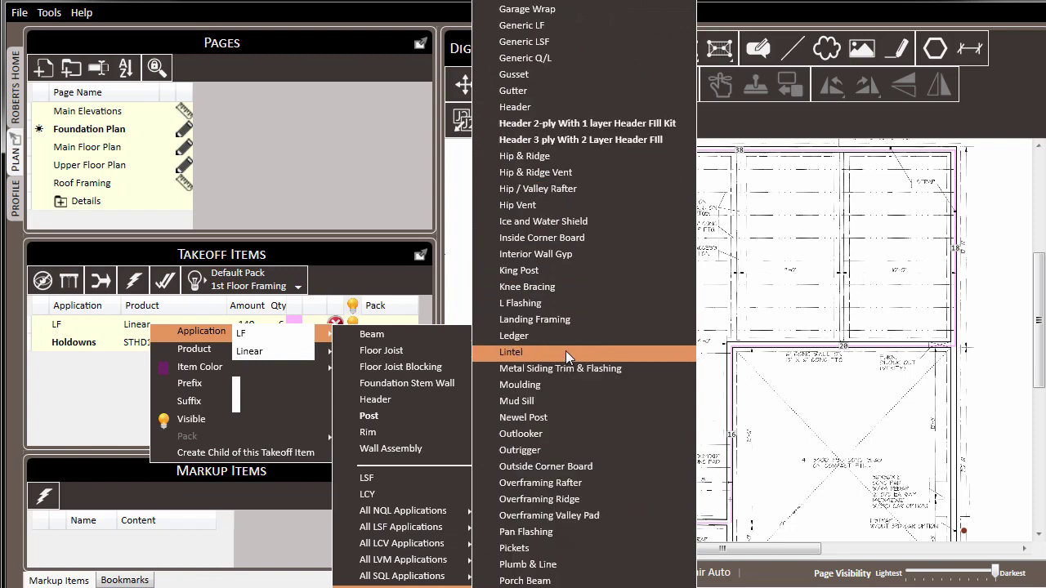
left_click(555, 401)
Set the Mud Sill takeoff item's product to 2x6 DF #2 Treated.
mouse_move(196, 349)
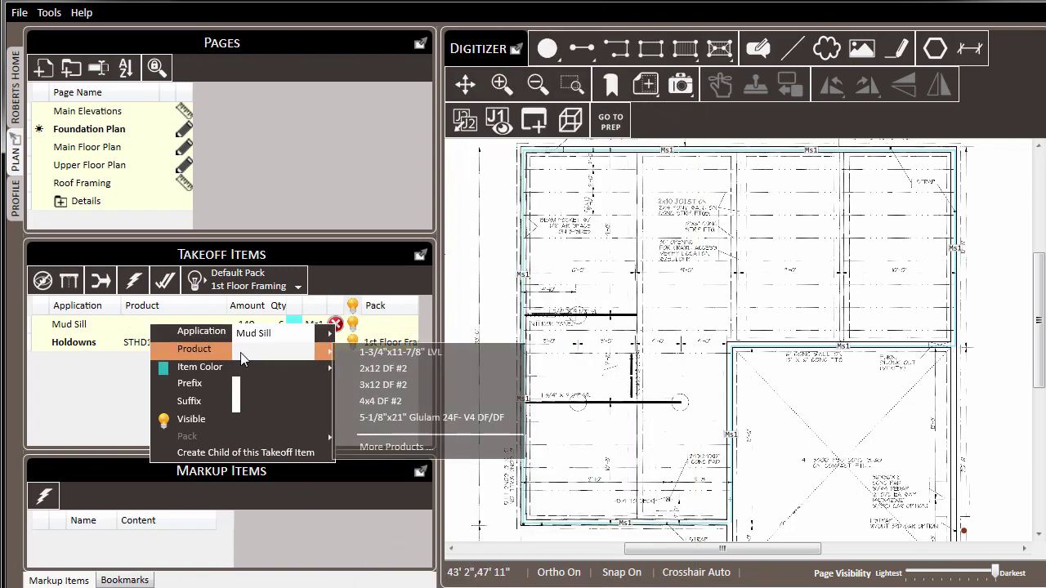
left_click(427, 443)
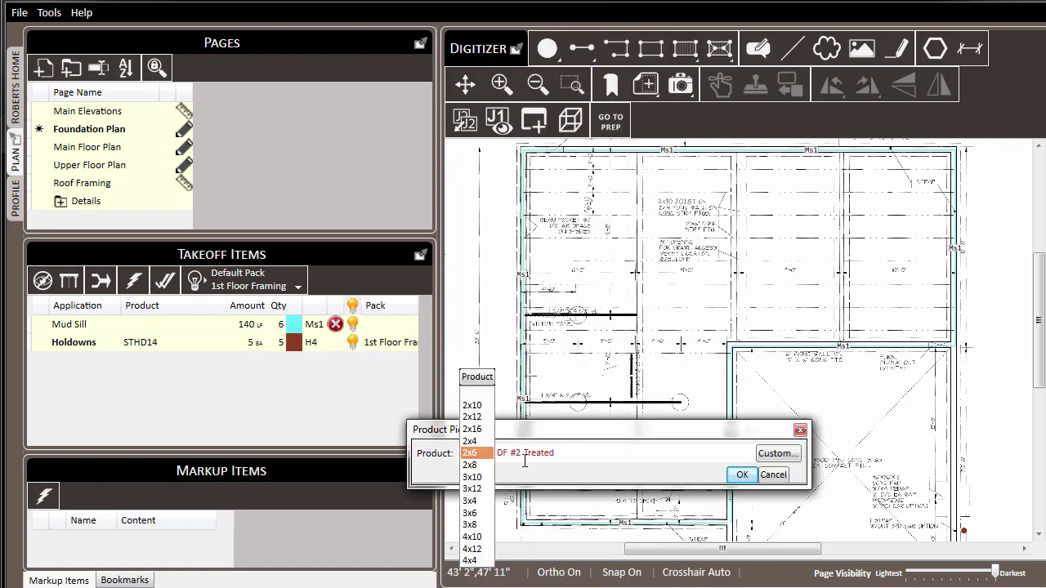
left_click(742, 474)
left_click(742, 474)
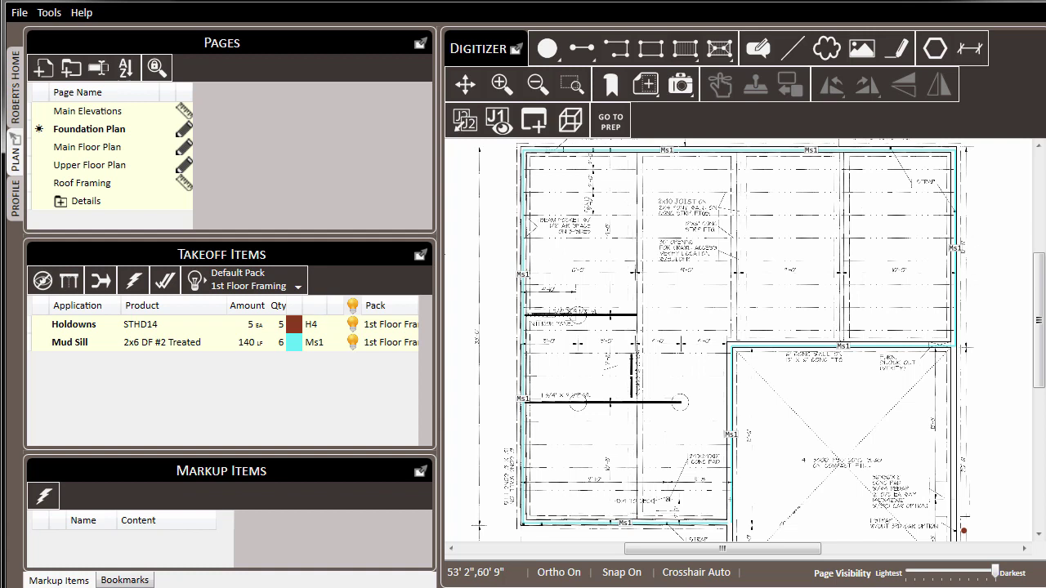
Create a child takeoff item under the Mud Sill and set its application to Sill Seal.
right_click(169, 342)
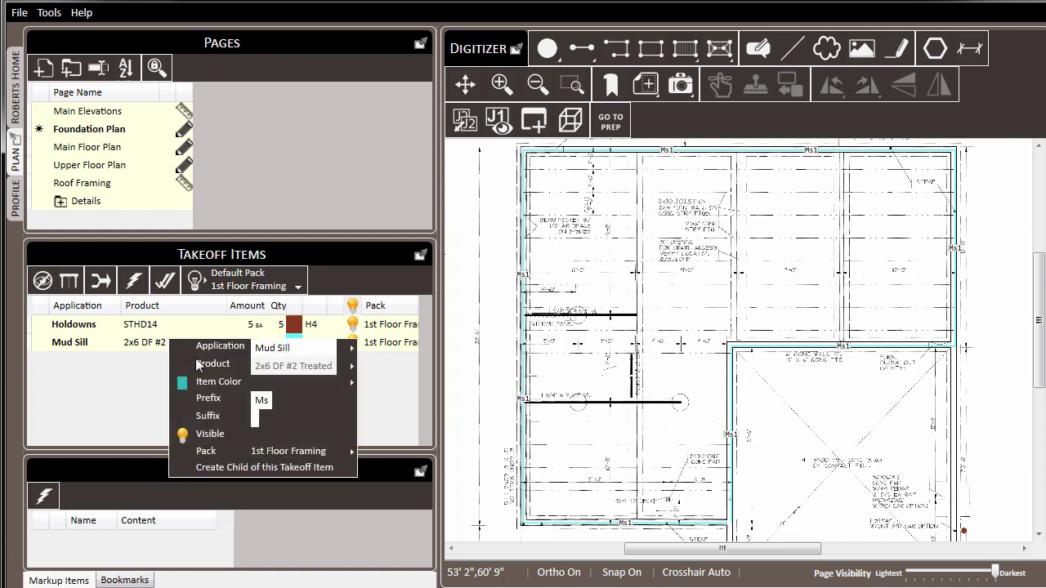
left_click(351, 472)
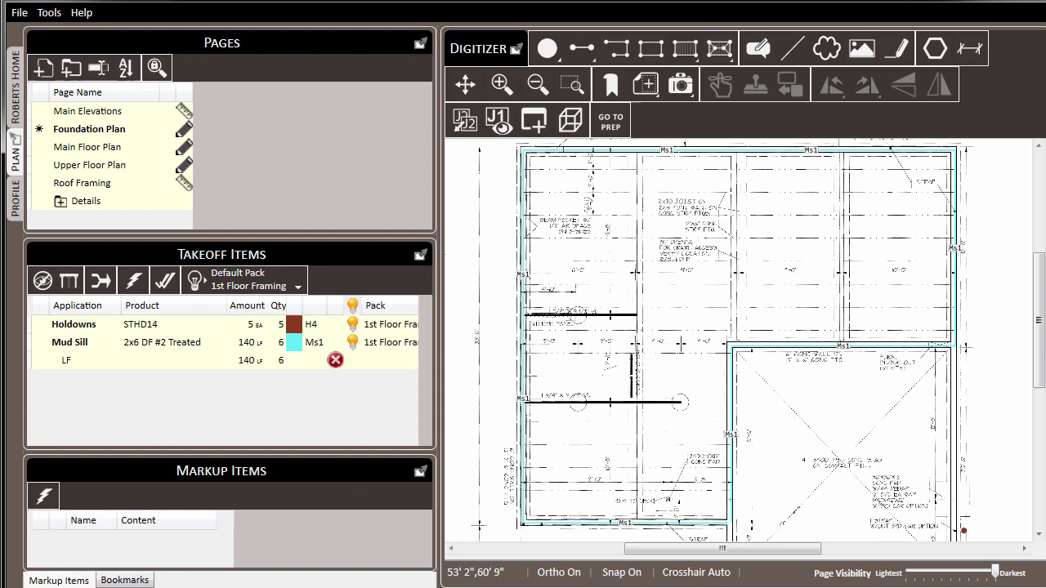
right_click(153, 365)
left_click(173, 374)
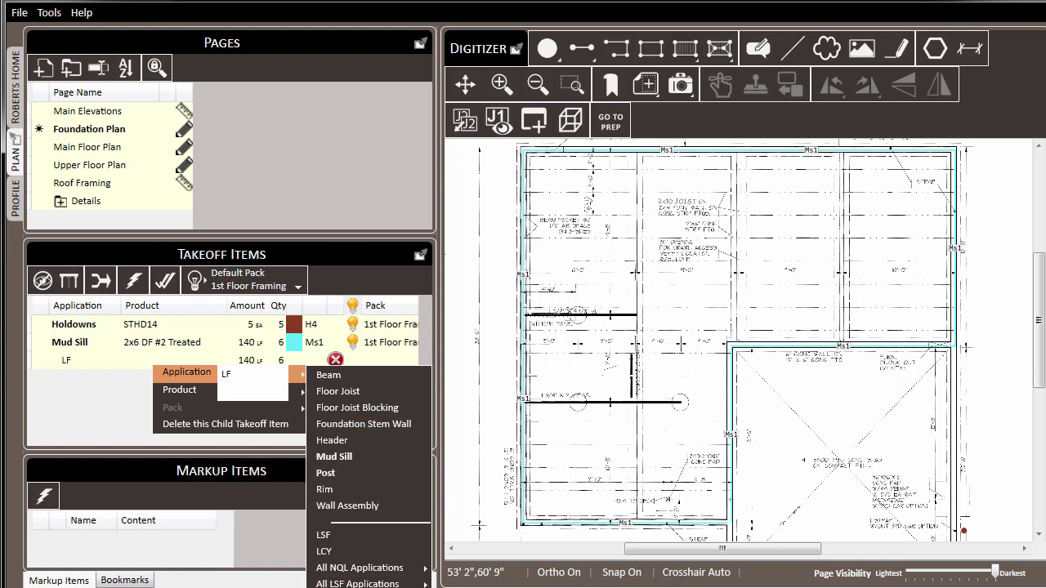
mouse_move(360, 583)
scroll(504, 311, "down", 12)
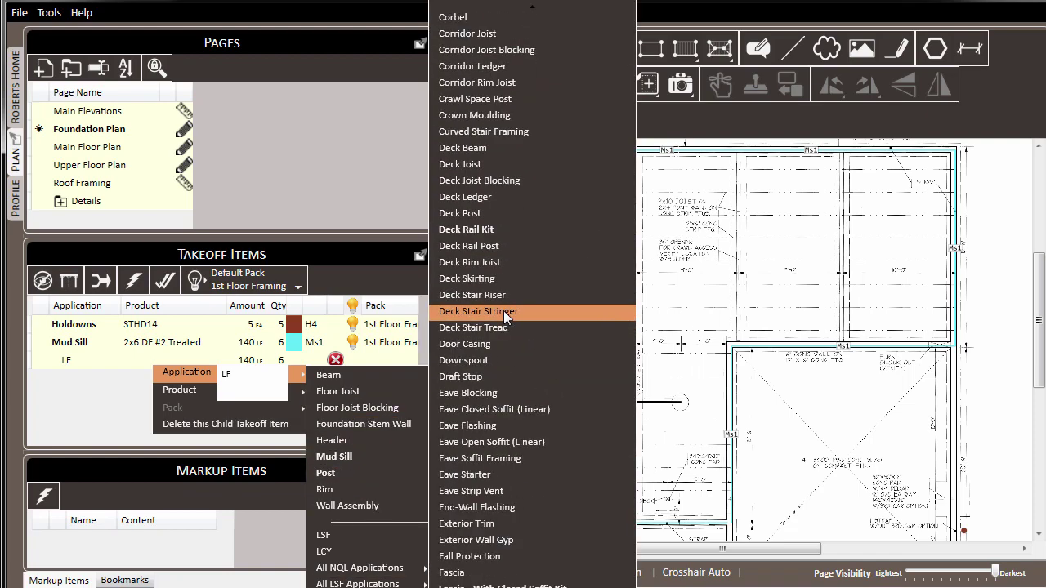
scroll(482, 327, "down", 20)
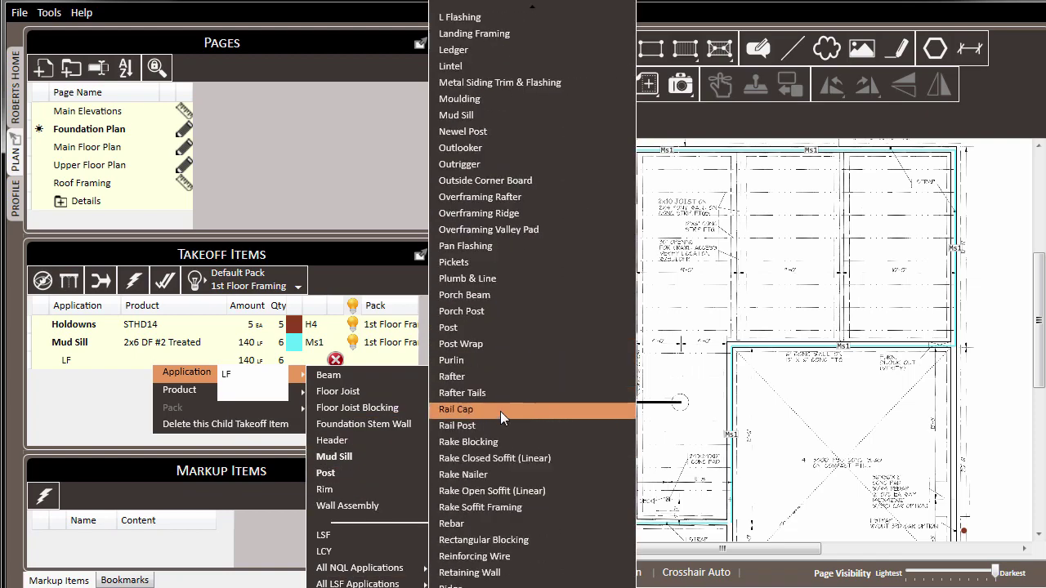
scroll(488, 400, "down", 4)
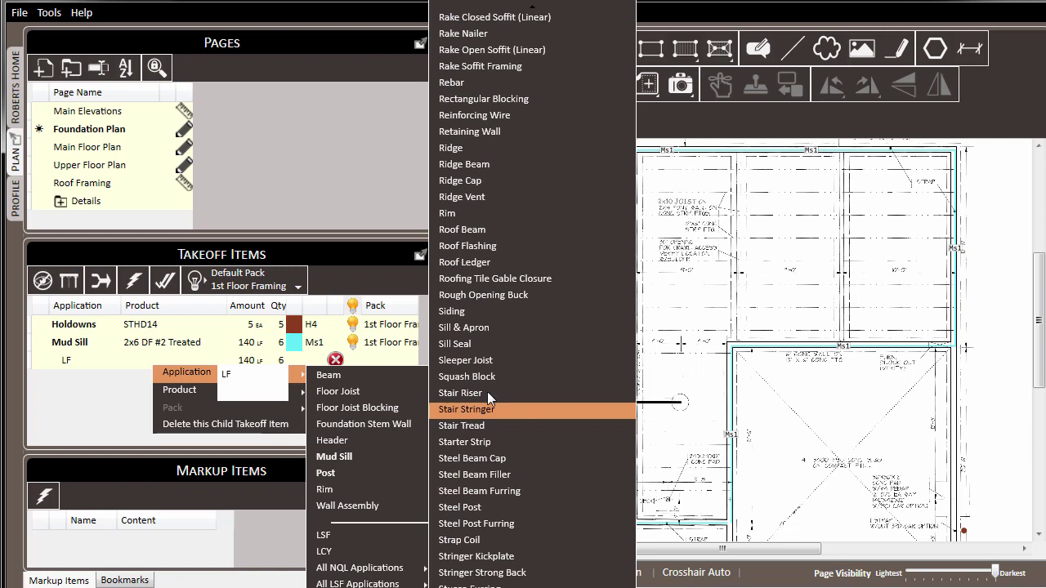
left_click(502, 345)
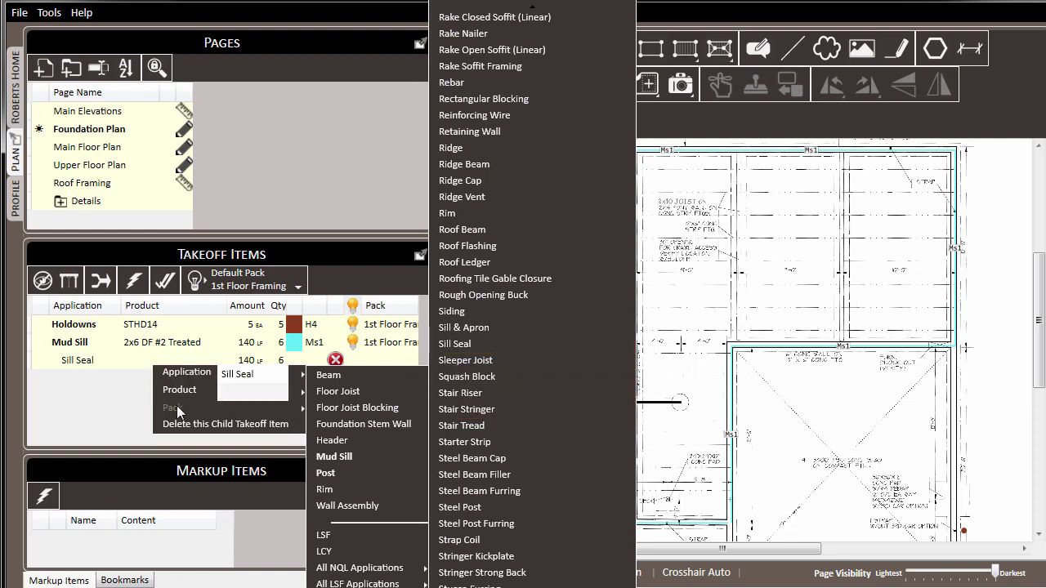
Set the Sill Seal child item's product to 6" x 50' Sill Seal.
mouse_move(179, 391)
left_click(406, 502)
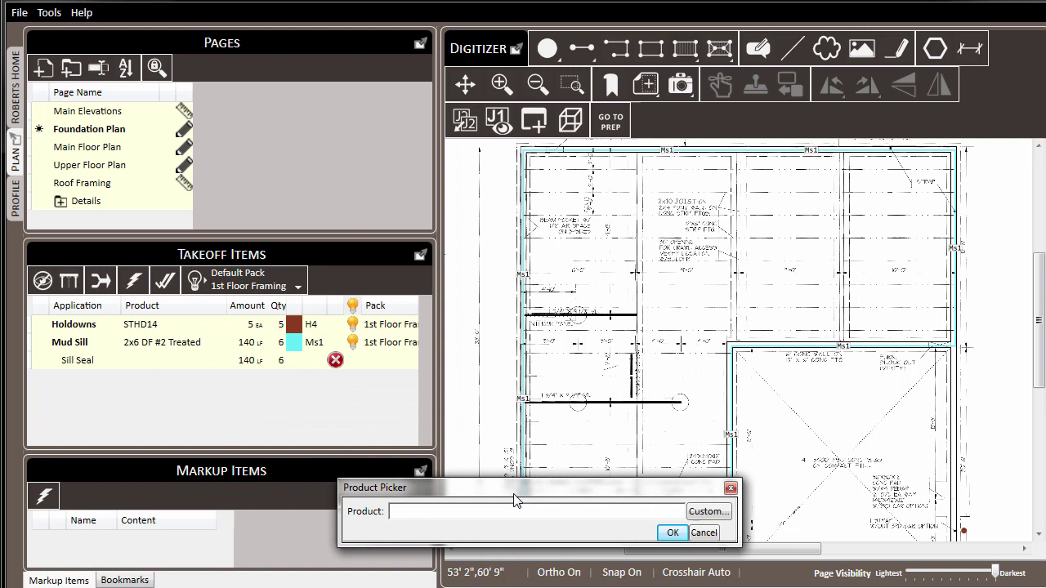
left_click(555, 389)
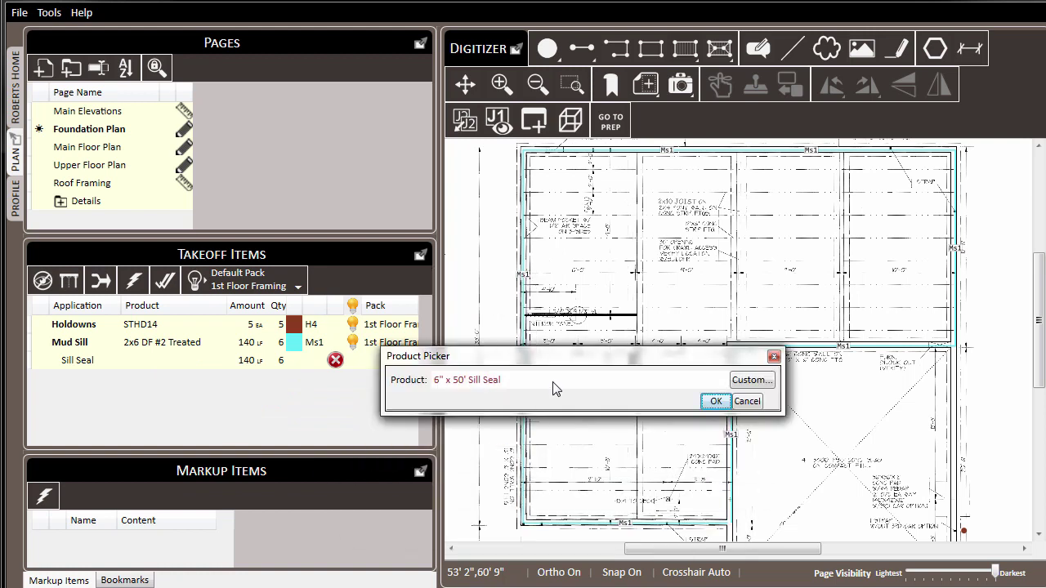
left_click(713, 400)
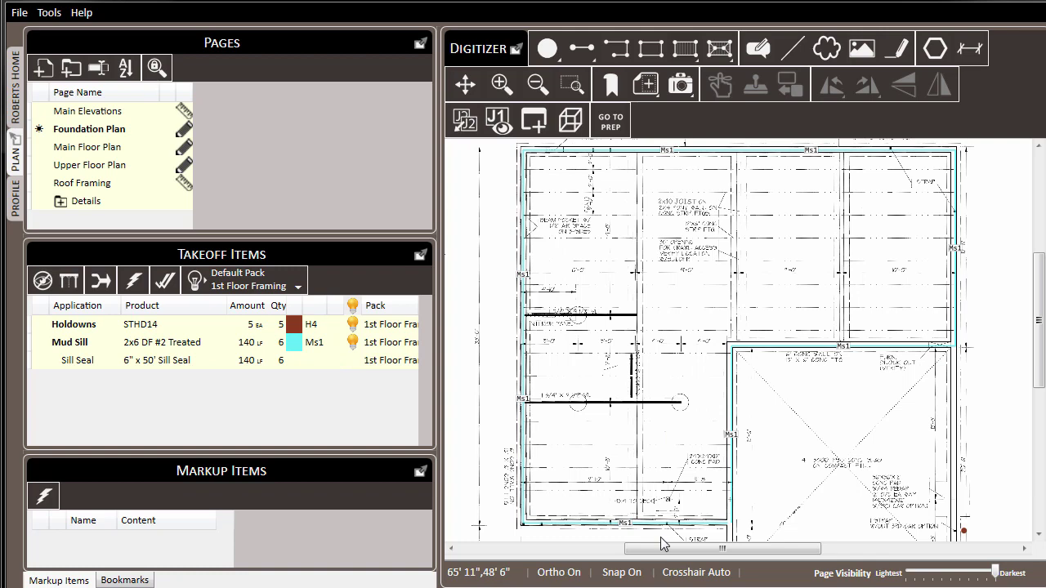
Try shortening the mud sill by moving its end node at the garage junction up the wall, and undo the change.
scroll(736, 400, "up", 5)
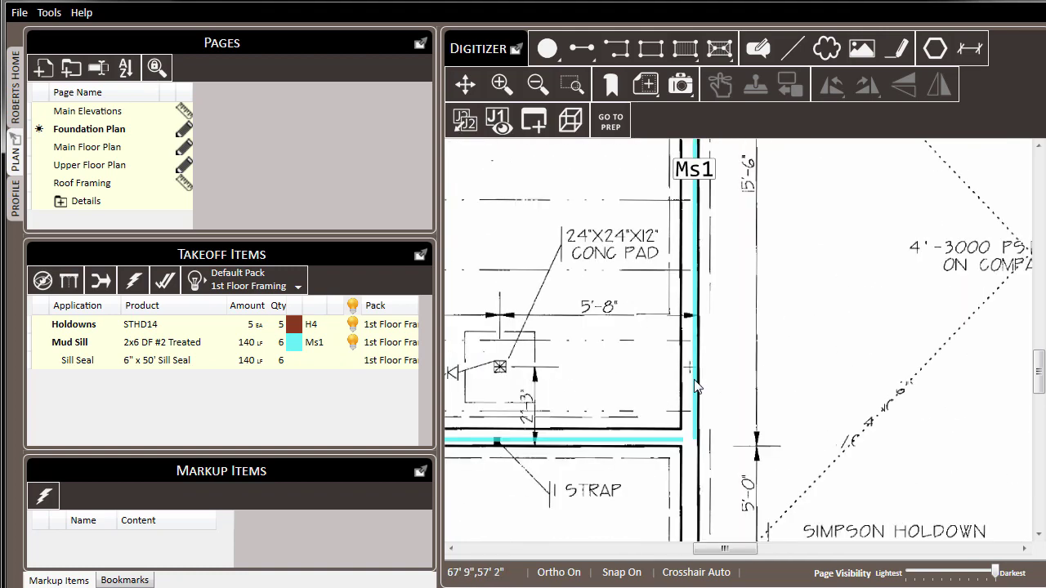
left_click_drag(694, 440, 692, 291)
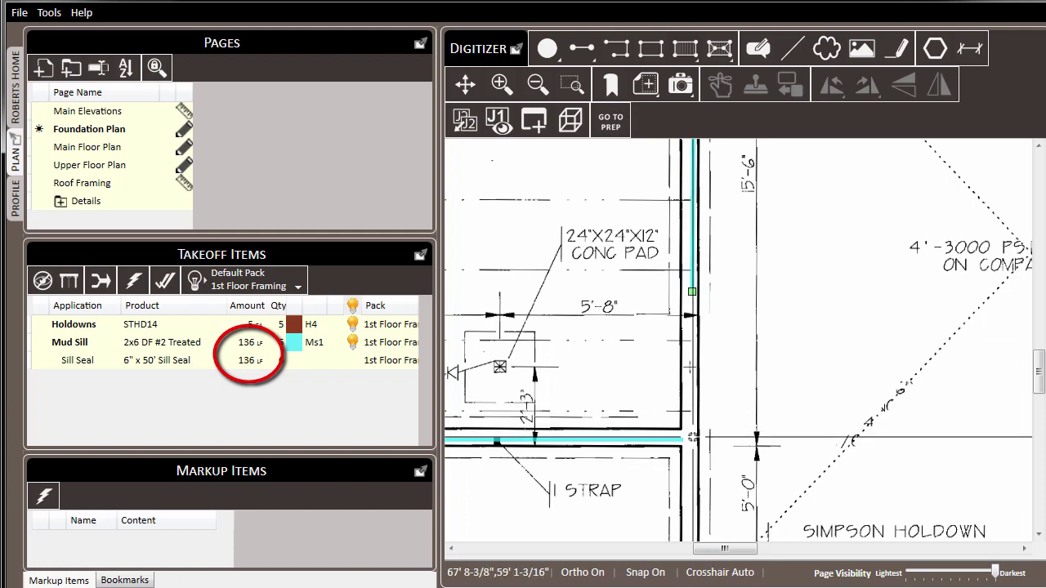
key("ctrl+z")
Set the count spacing of the mud sill's linear poly-segment to 32".
scroll(679, 425, "down", 5)
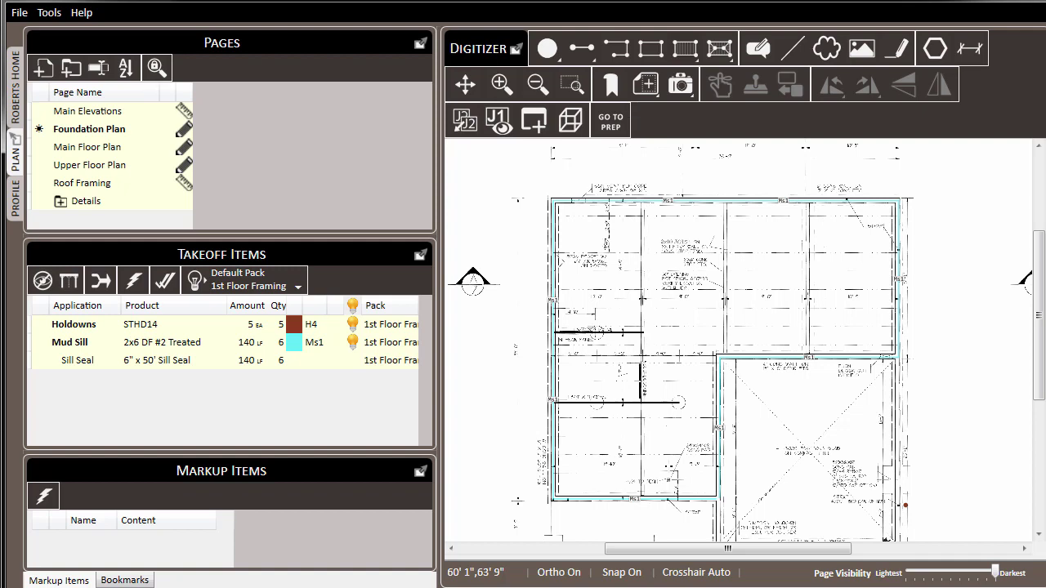
scroll(555, 232, "up", 2)
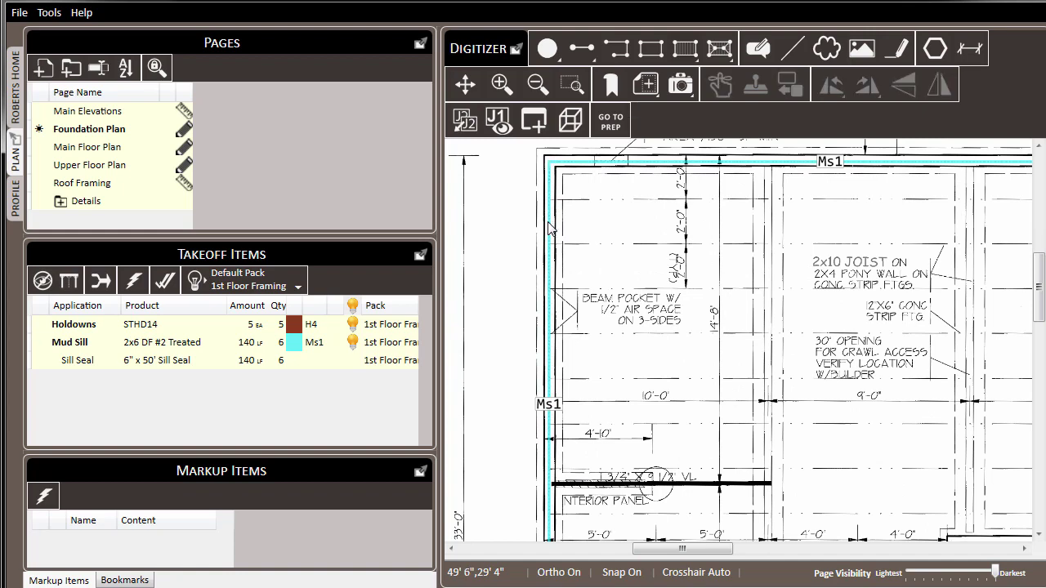
left_click(550, 230)
right_click(550, 230)
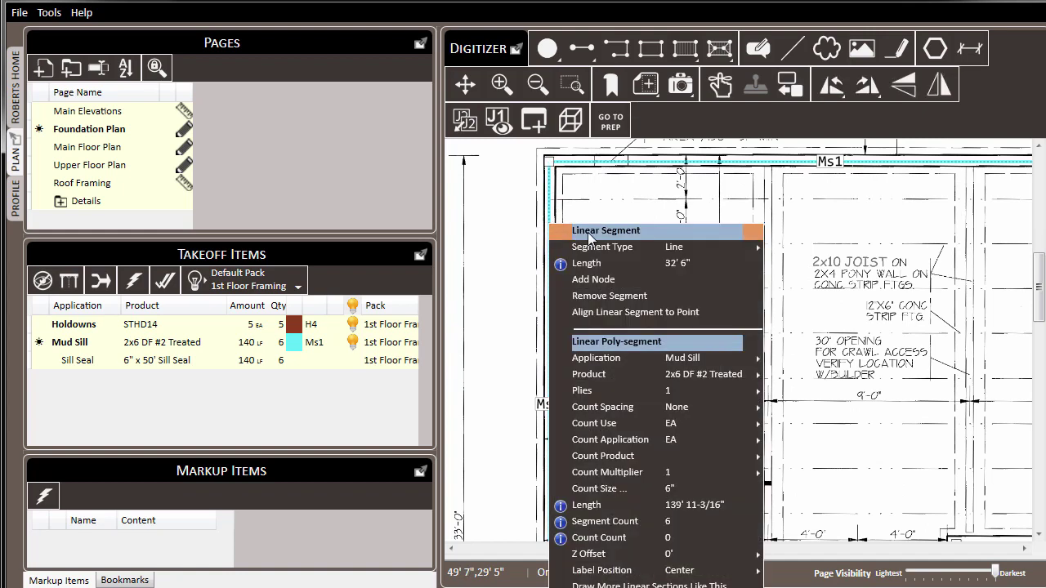
mouse_move(688, 410)
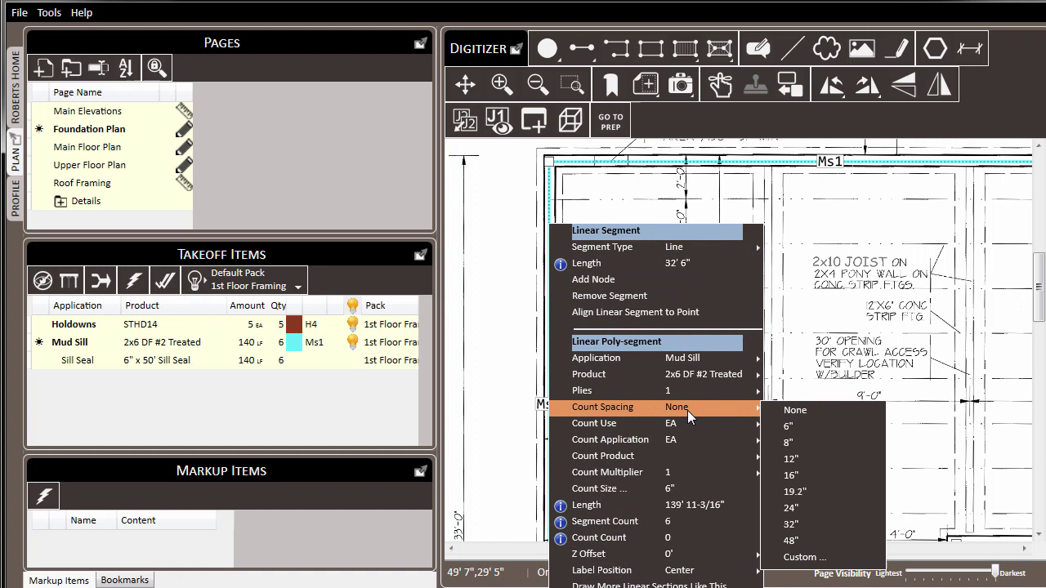
left_click(836, 522)
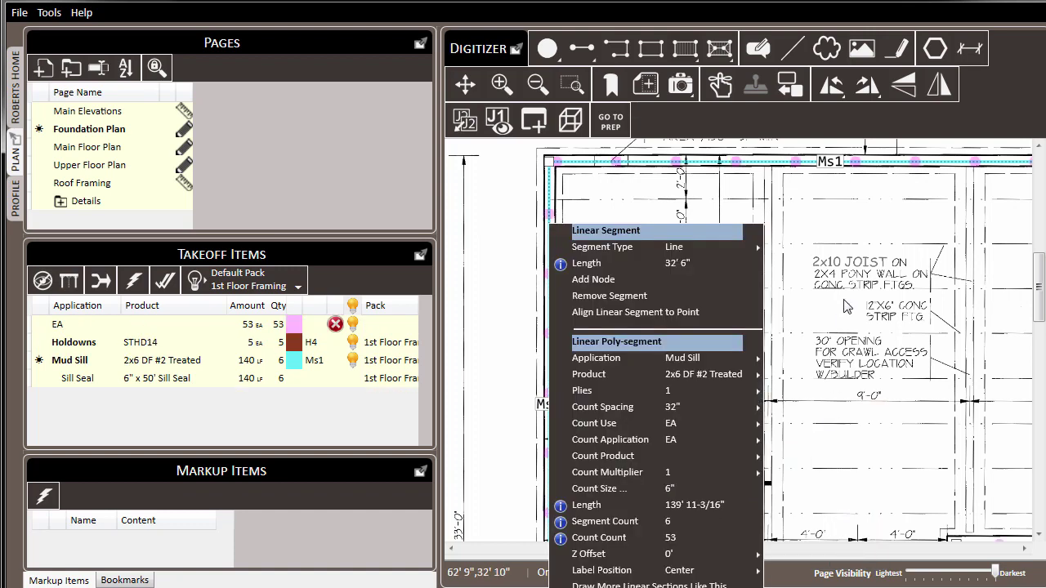
left_click(652, 204)
Set the application of the EA takeoff item spaced along the mud sill to Misc. Connector.
scroll(652, 204, "up", 3)
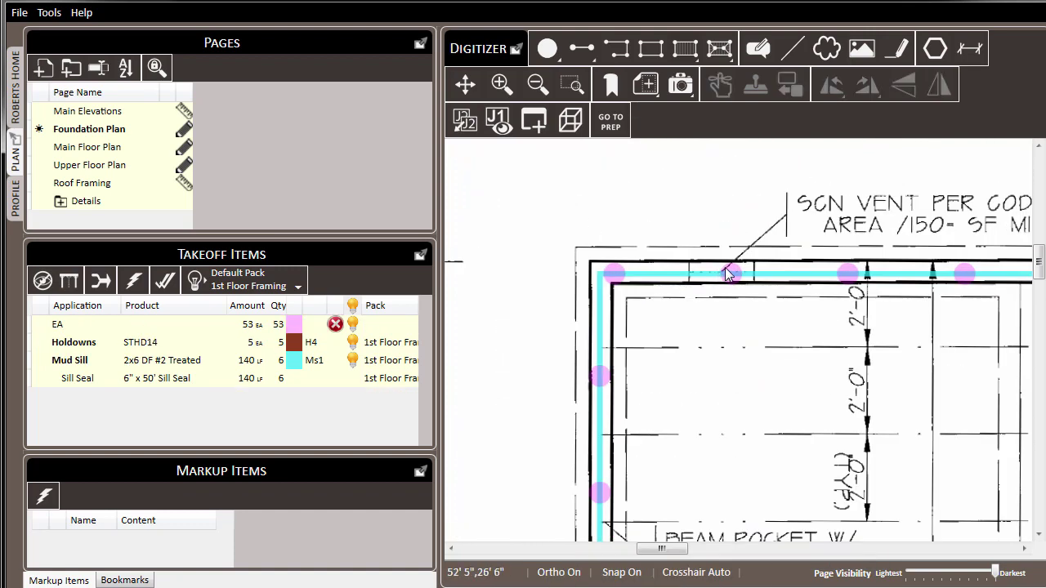
right_click(131, 328)
mouse_move(163, 334)
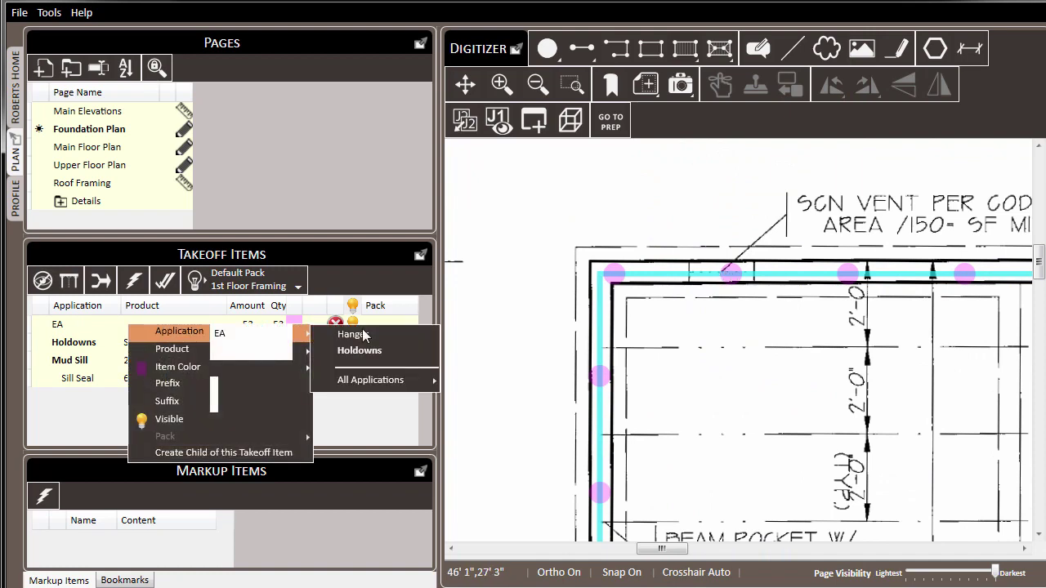
mouse_move(412, 380)
scroll(485, 389, "down", 10)
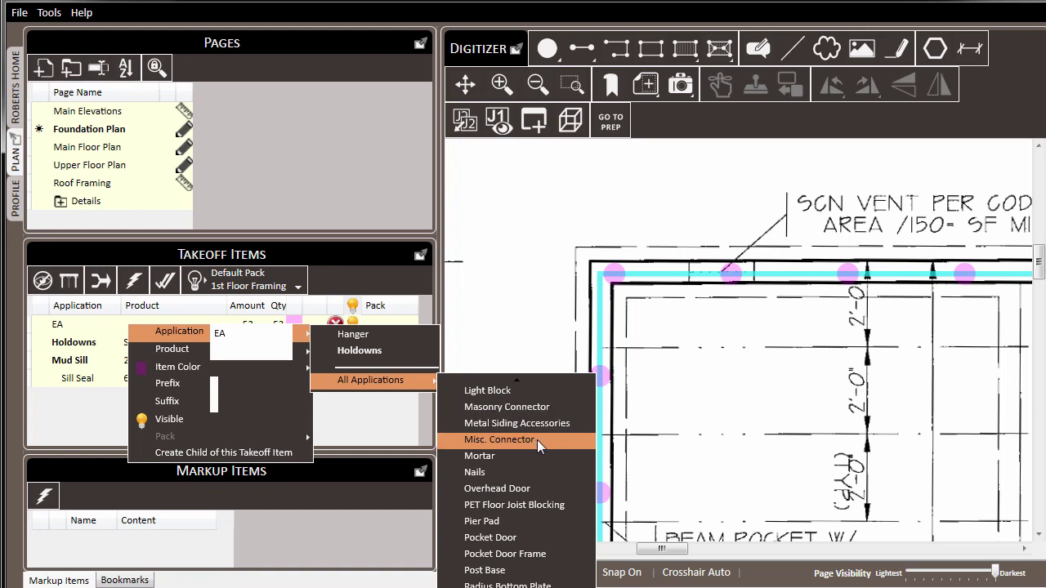
left_click(537, 440)
Set the Misc. Connector takeoff item's product to BP 5/8.
mouse_move(164, 353)
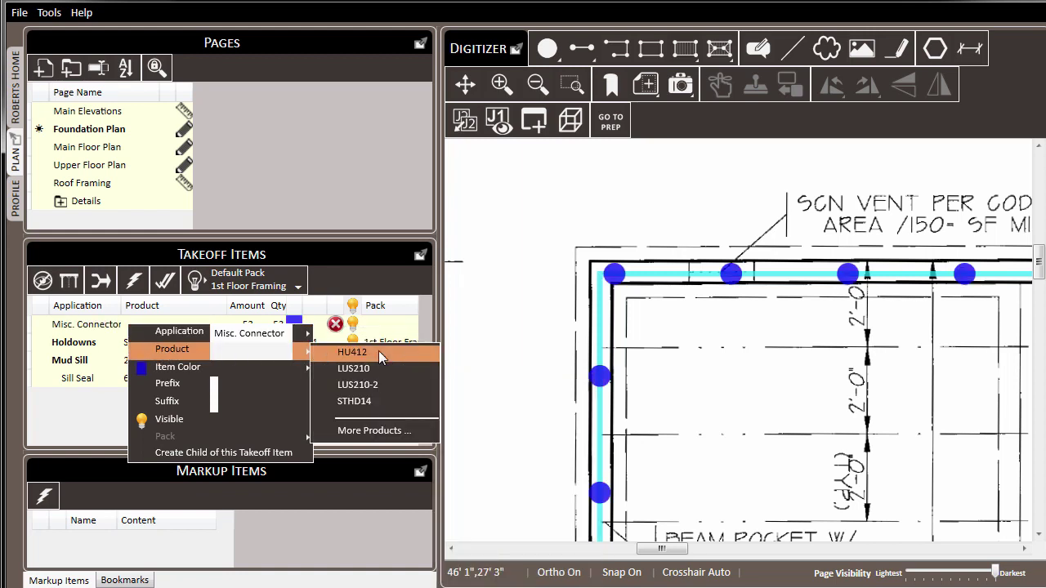
left_click(379, 430)
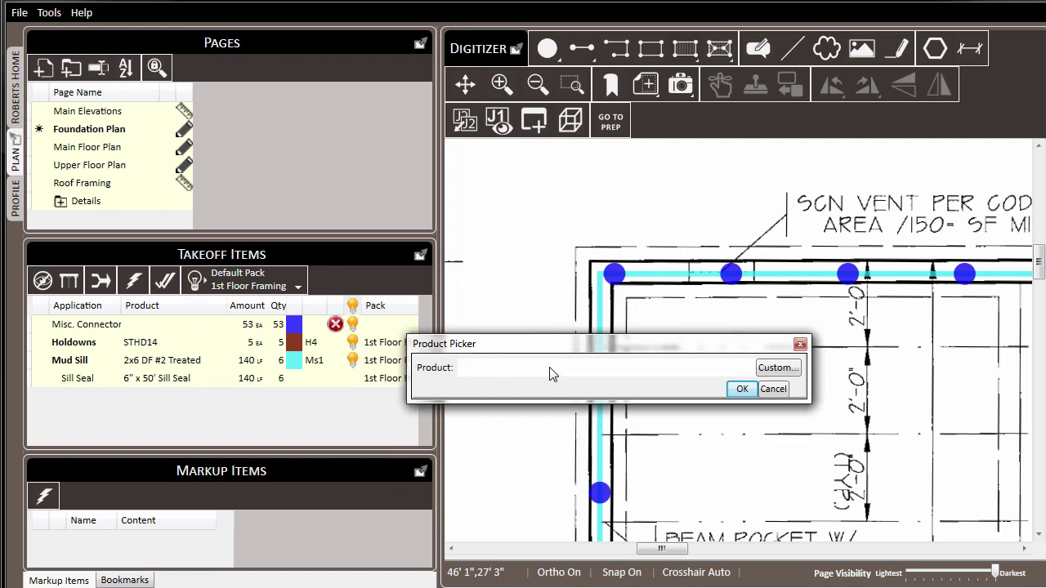
left_click(552, 369)
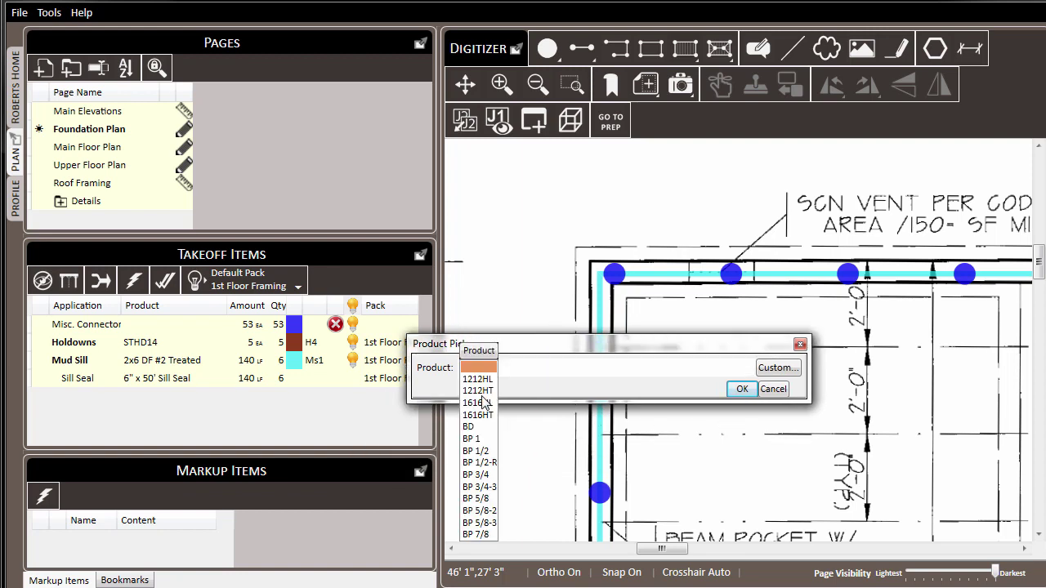
scroll(485, 492, "down", 1)
left_click(478, 487)
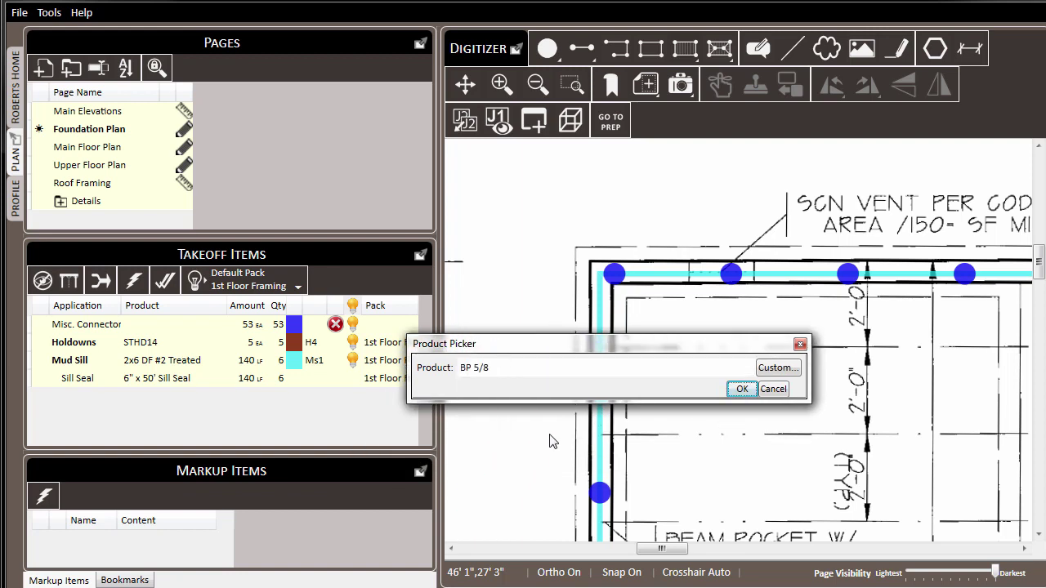
left_click(742, 389)
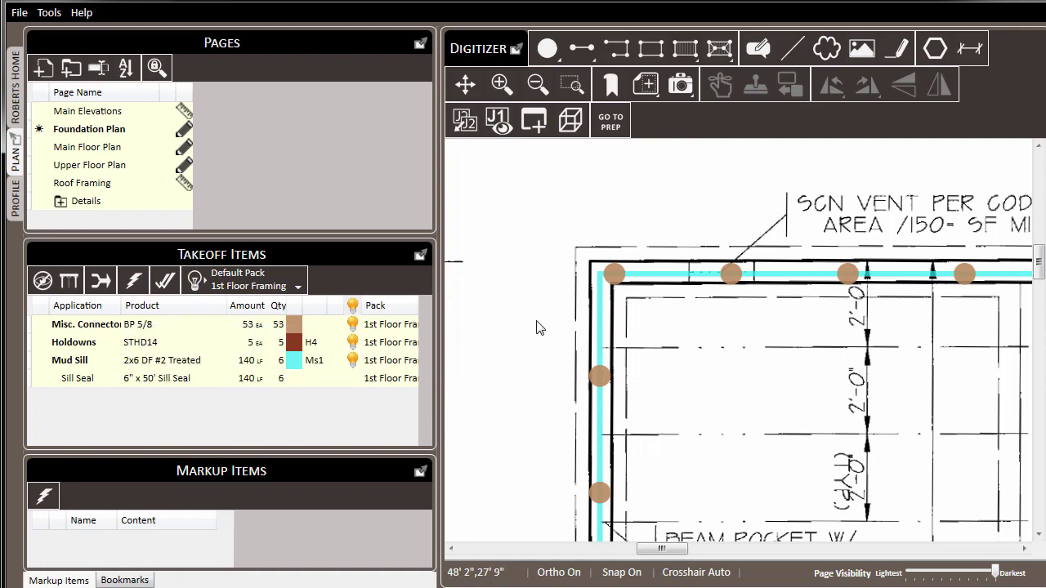
Try extending the mud sill's end node at the garage junction down the wall to the holdown corner, and undo the change.
scroll(536, 257, "down", 3)
scroll(664, 345, "up", 4)
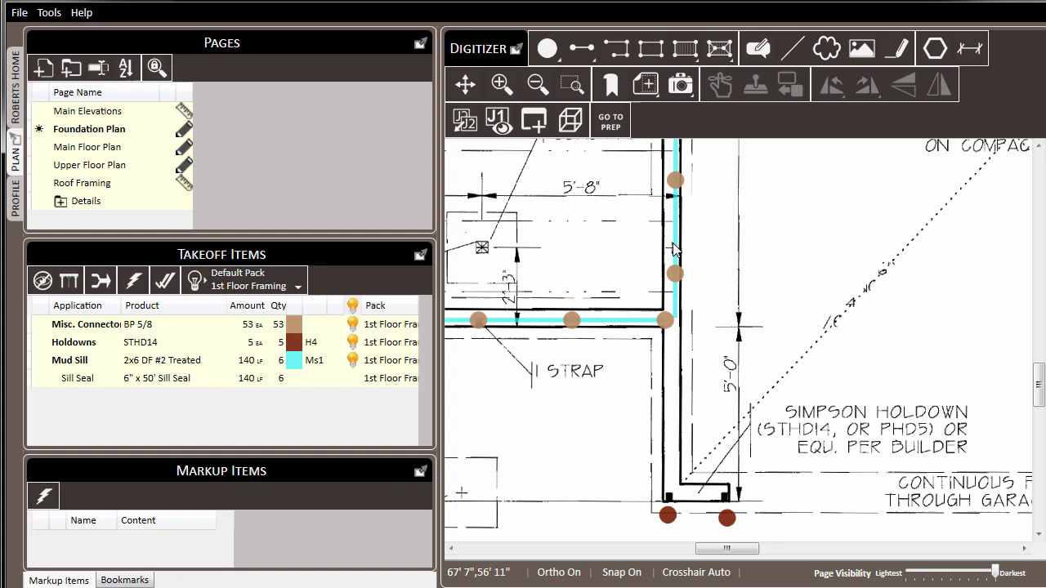
left_click(675, 318)
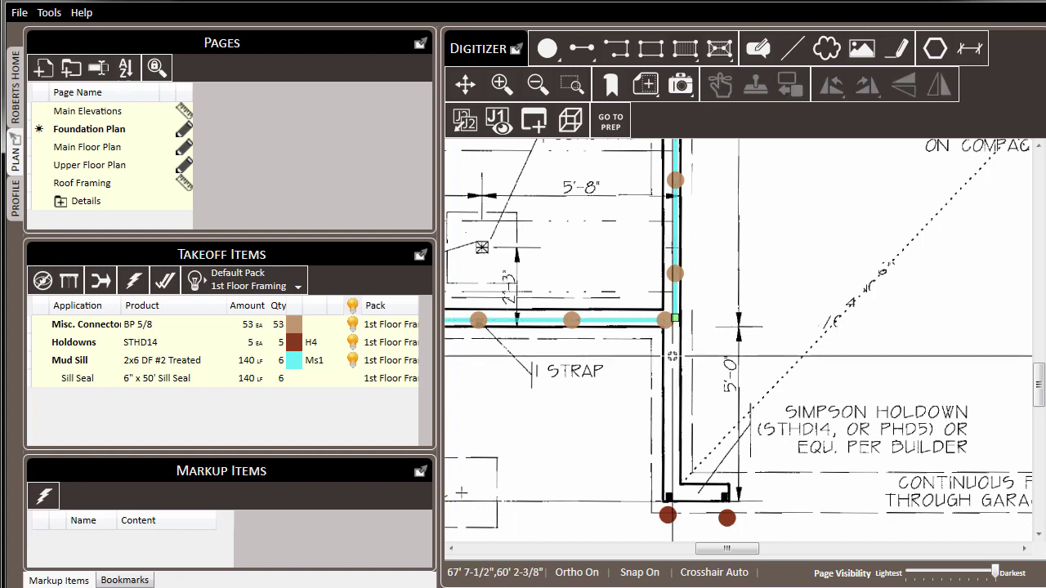
left_click(673, 480)
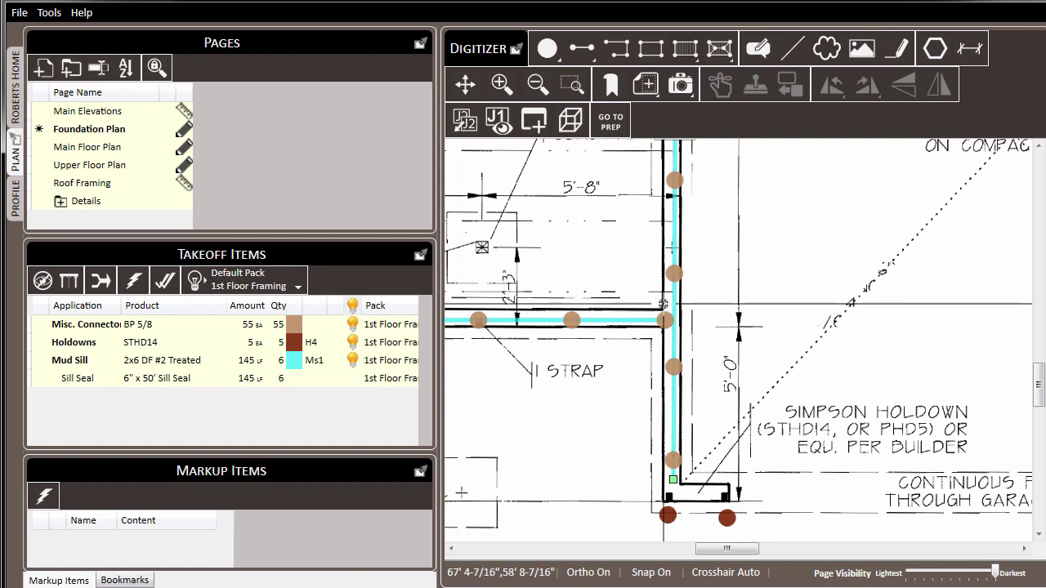
key("BackSpace")
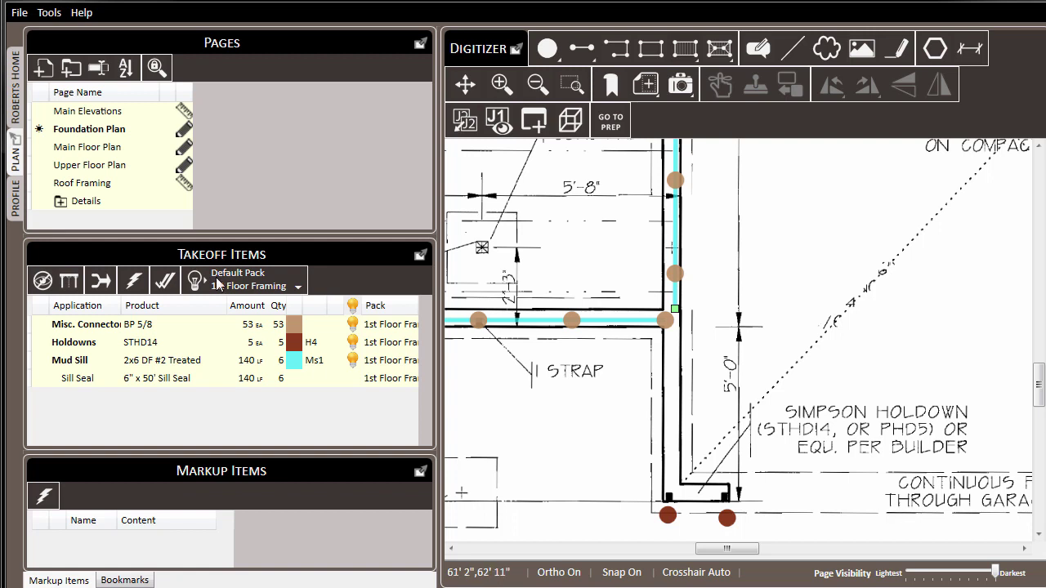
Open the Roof Framing page and start an area container on the roof plan, tracing the left gable side and the upper roof edge.
left_click(106, 184)
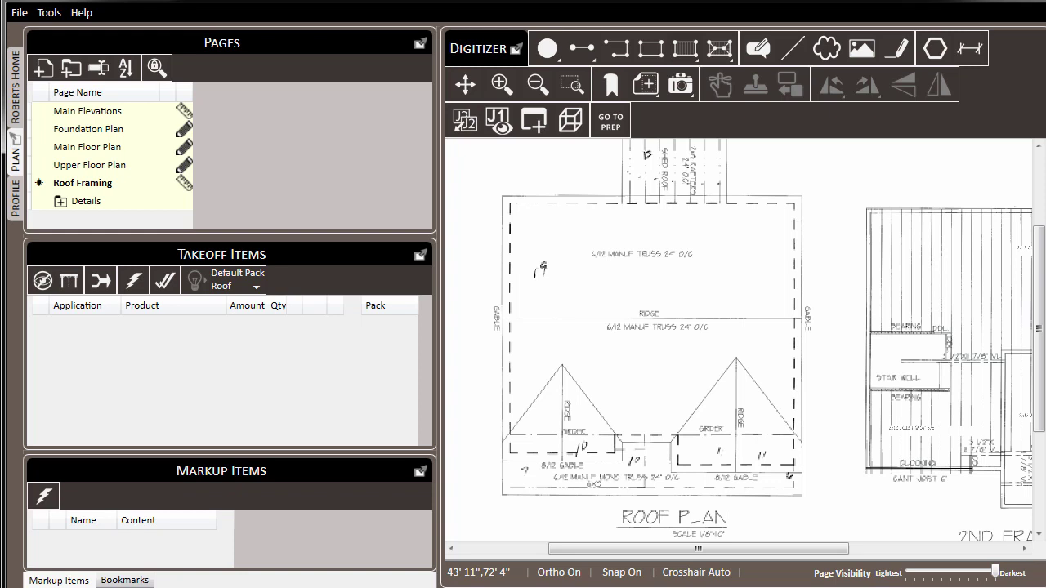
left_click(648, 51)
scroll(496, 465, "up", 3)
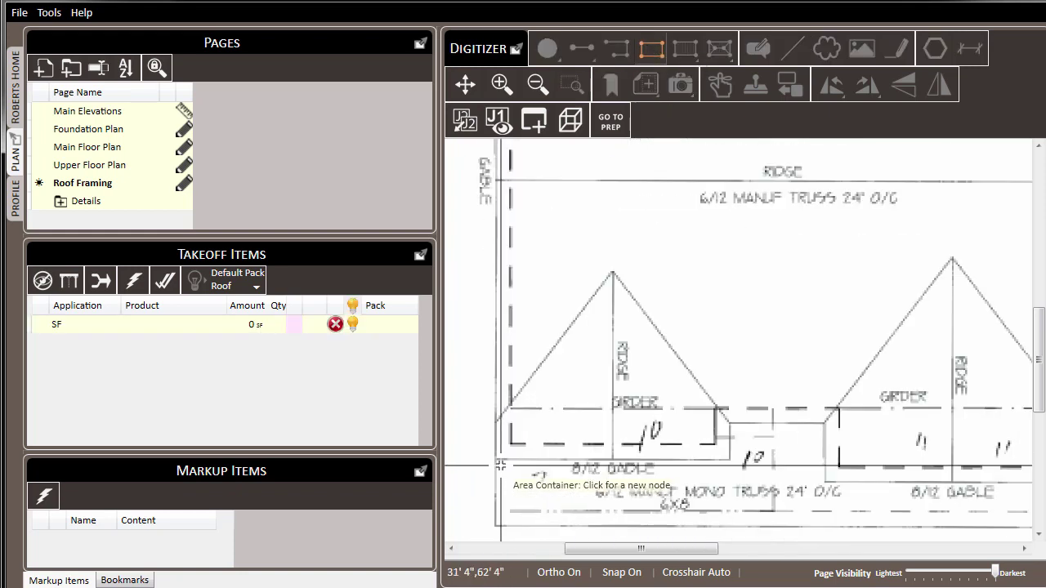
left_click(496, 465)
scroll(551, 425, "down", 3)
scroll(658, 366, "up", 3)
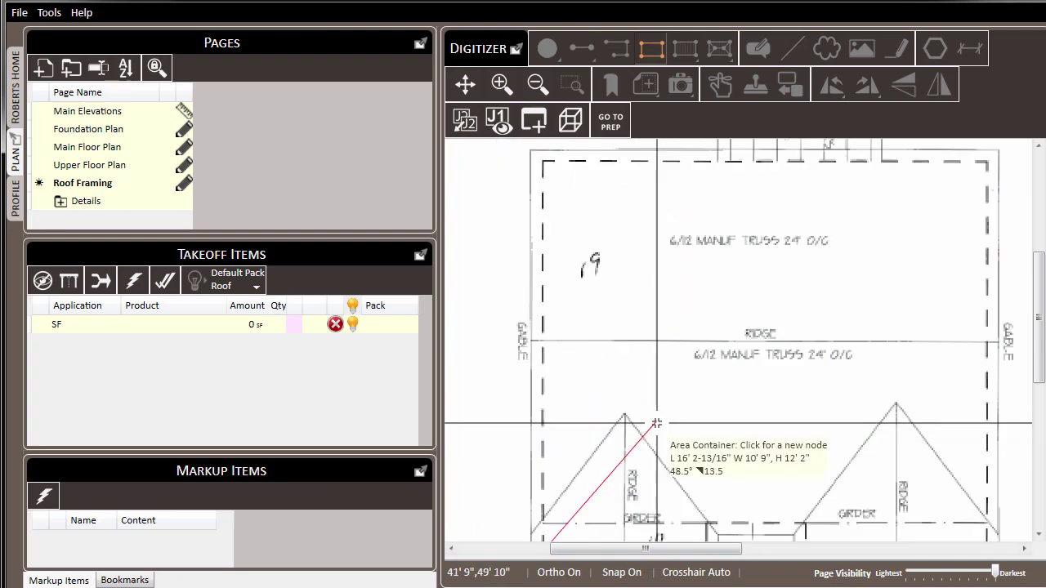
left_click(531, 215)
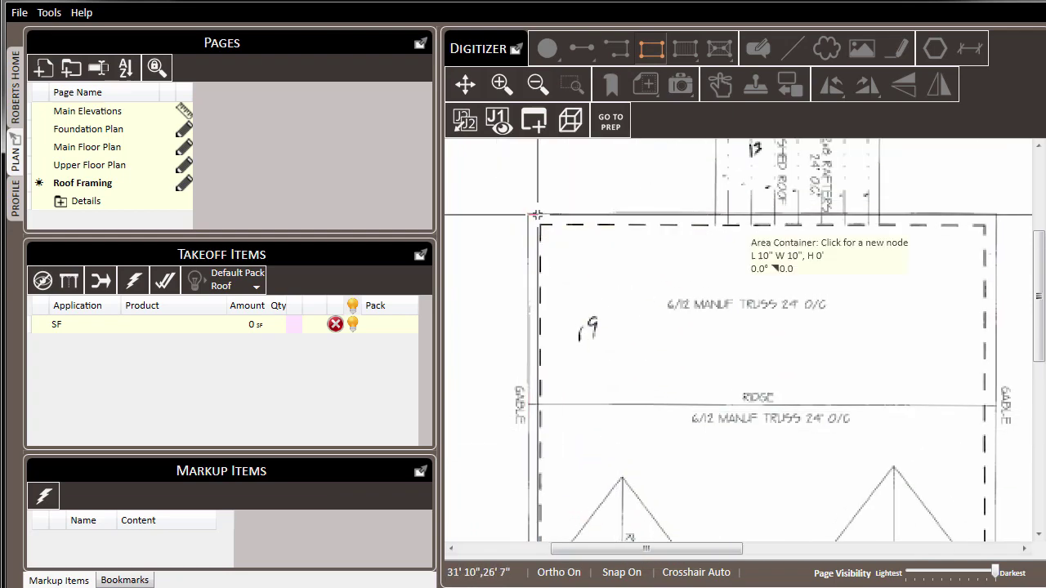
left_click(953, 214)
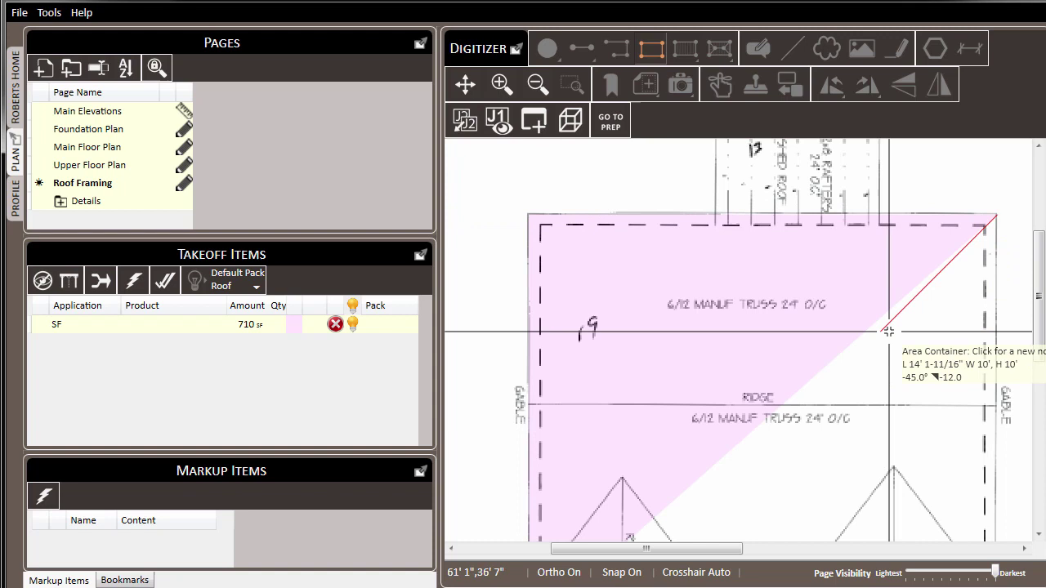
Complete the roof area container down the right gable side and along the lower edge, following the recess between the two gables.
scroll(879, 368, "down", 1)
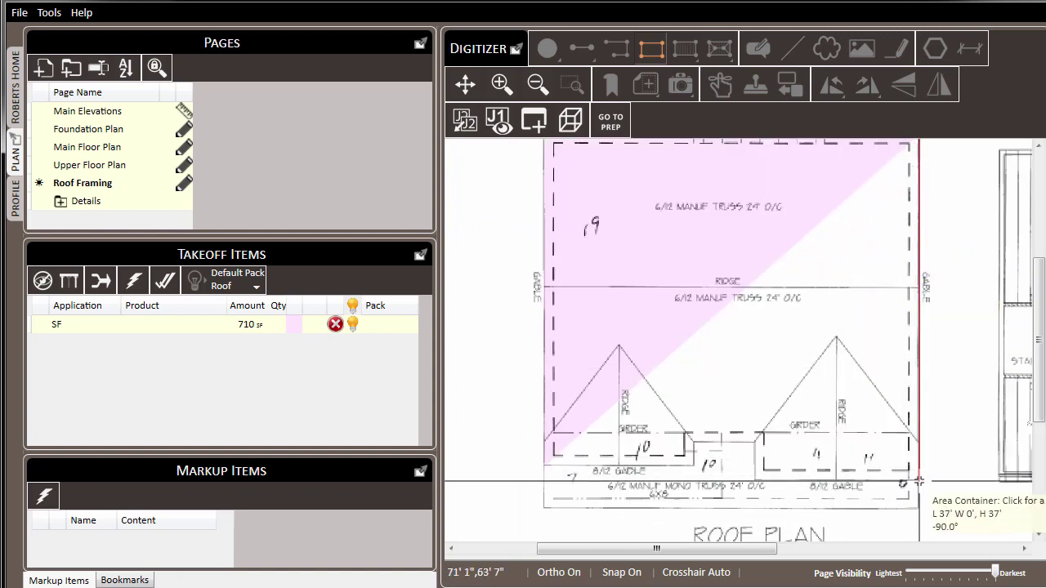
left_click(917, 483)
left_click(750, 482)
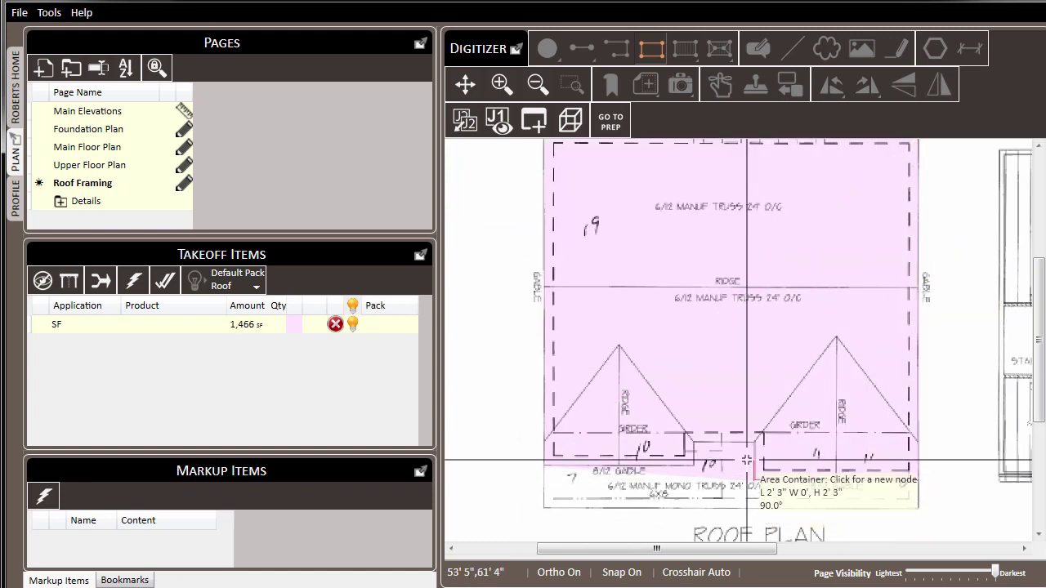
left_click(748, 448)
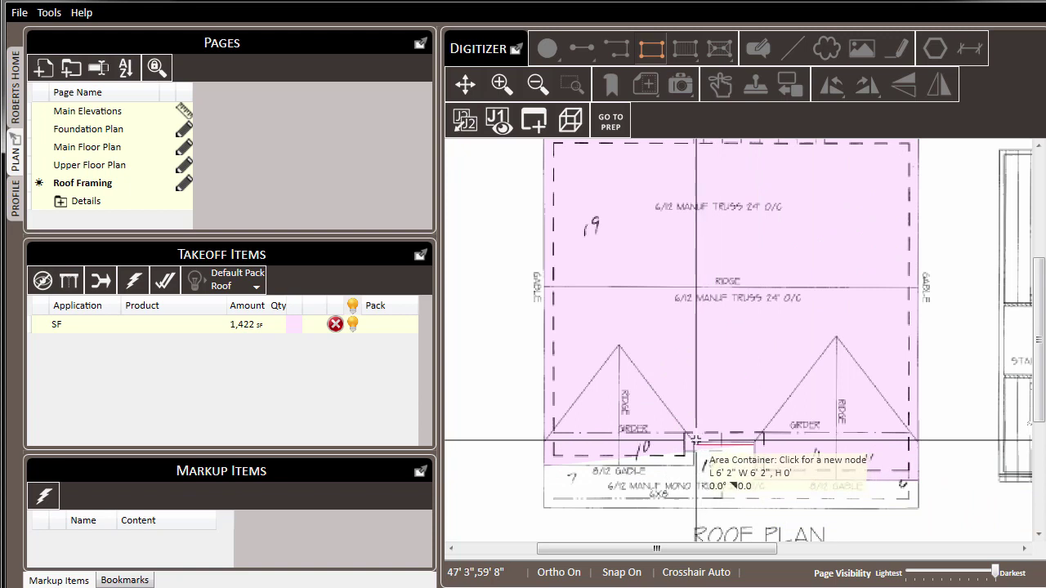
left_click(696, 446)
left_click(695, 465)
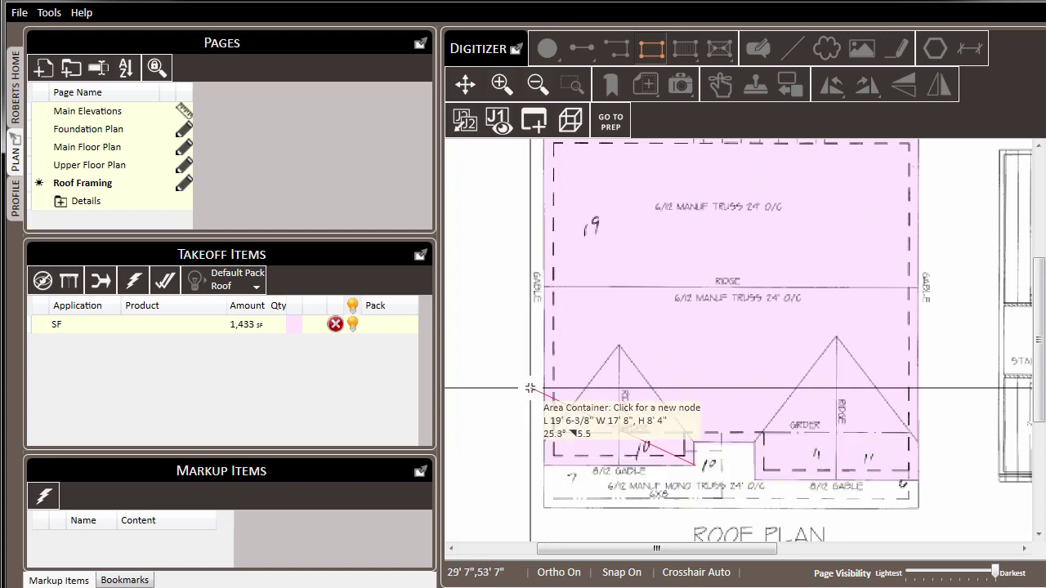
key("Escape")
Set the application of the roof area's takeoff item to Roof Decking Kit Whole House.
right_click(175, 323)
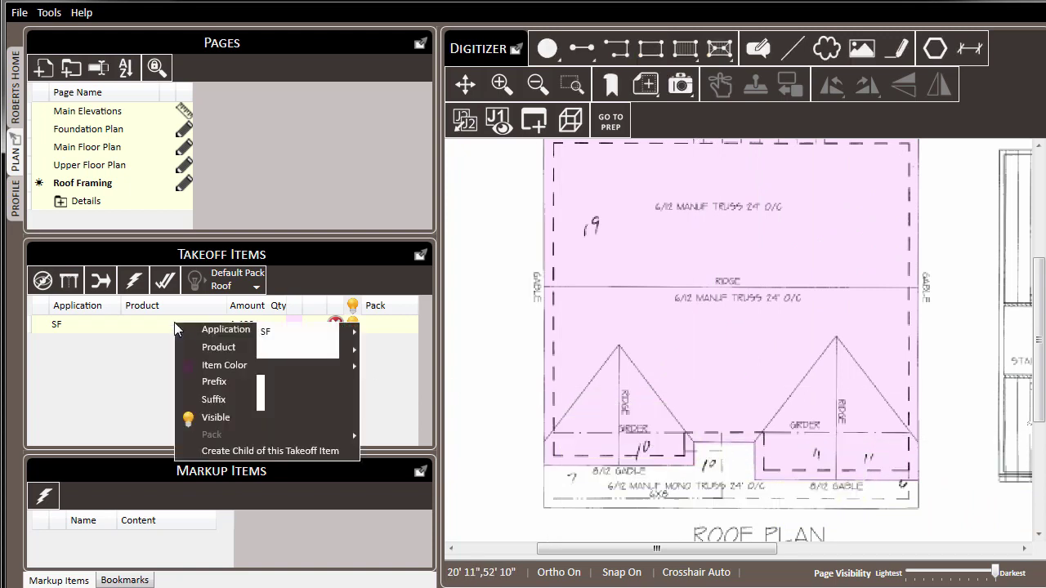
mouse_move(221, 333)
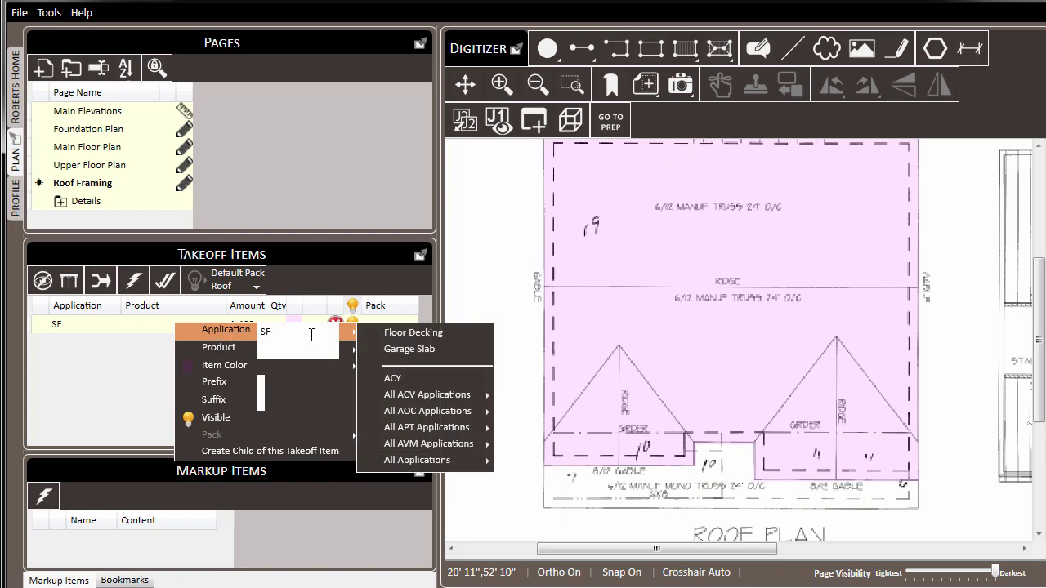
mouse_move(416, 461)
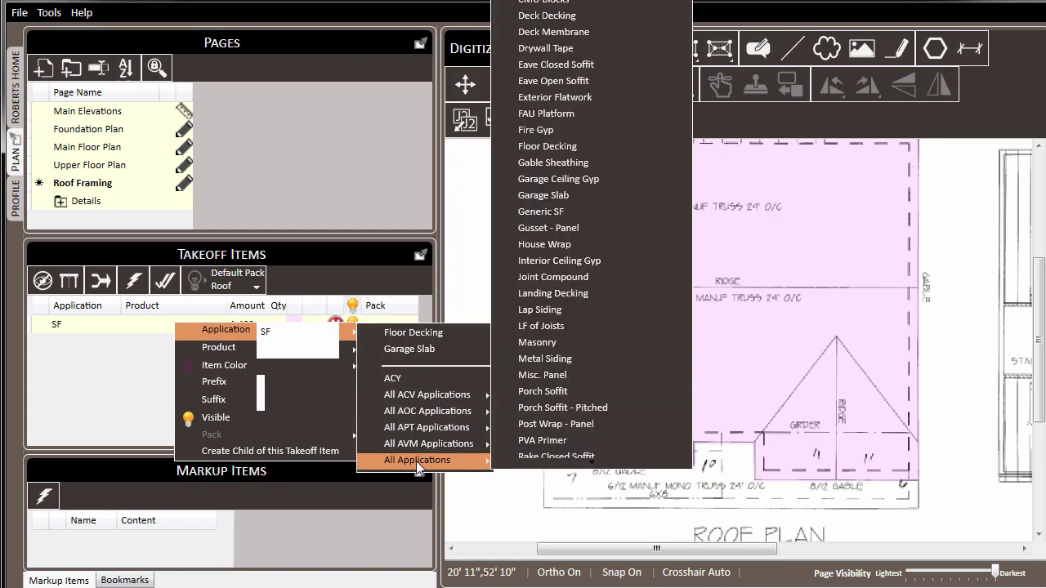
scroll(601, 226, "down", 5)
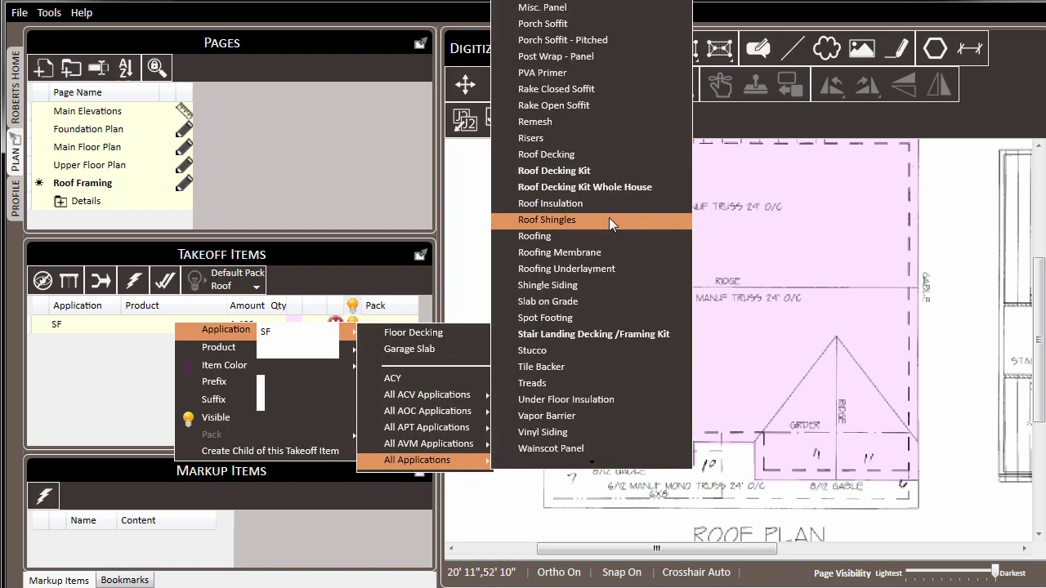
left_click(672, 193)
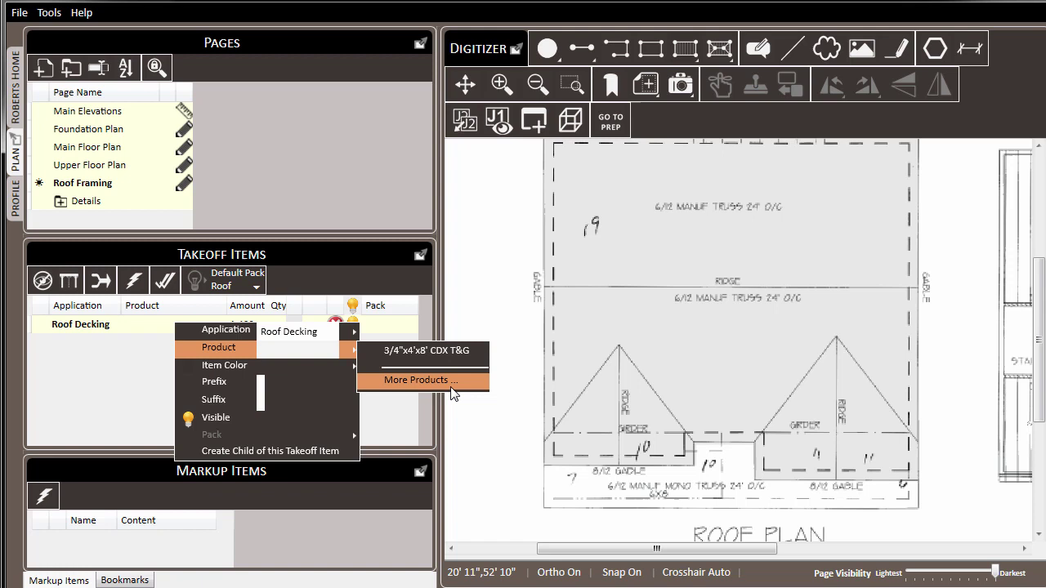
Set the Roof Decking takeoff item's product to 1/2"x4'x8' CDX.
left_click(454, 380)
left_click(536, 398)
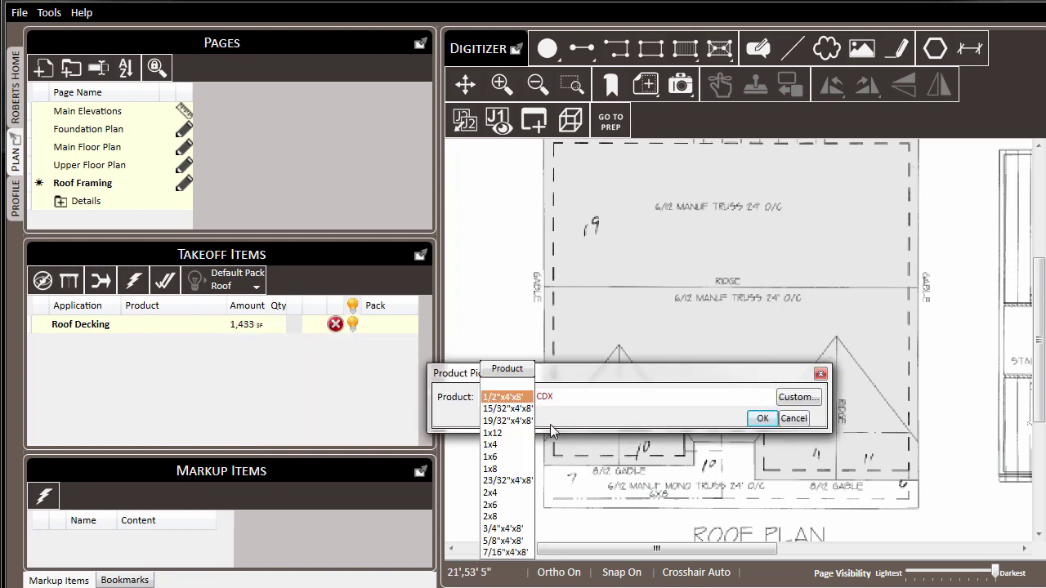
left_click(552, 430)
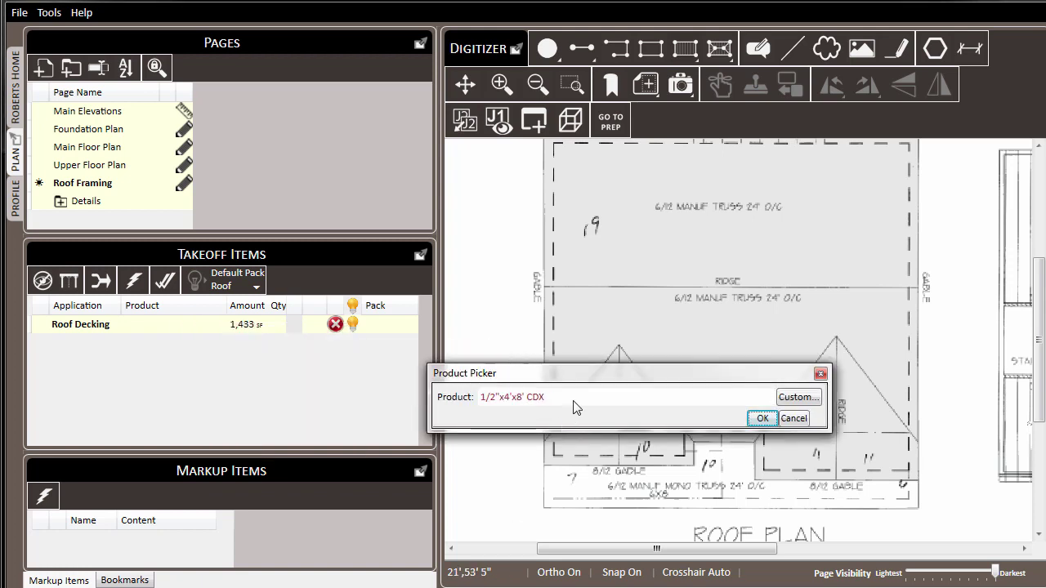
left_click(758, 417)
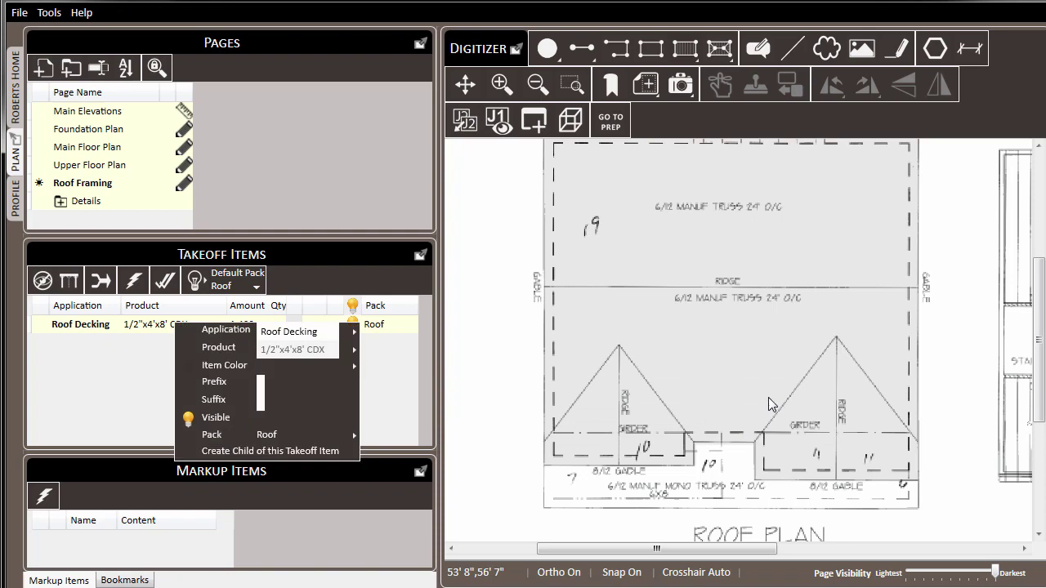
Set the pitch of the roof decking area container section to 6.
left_click(601, 215)
right_click(602, 215)
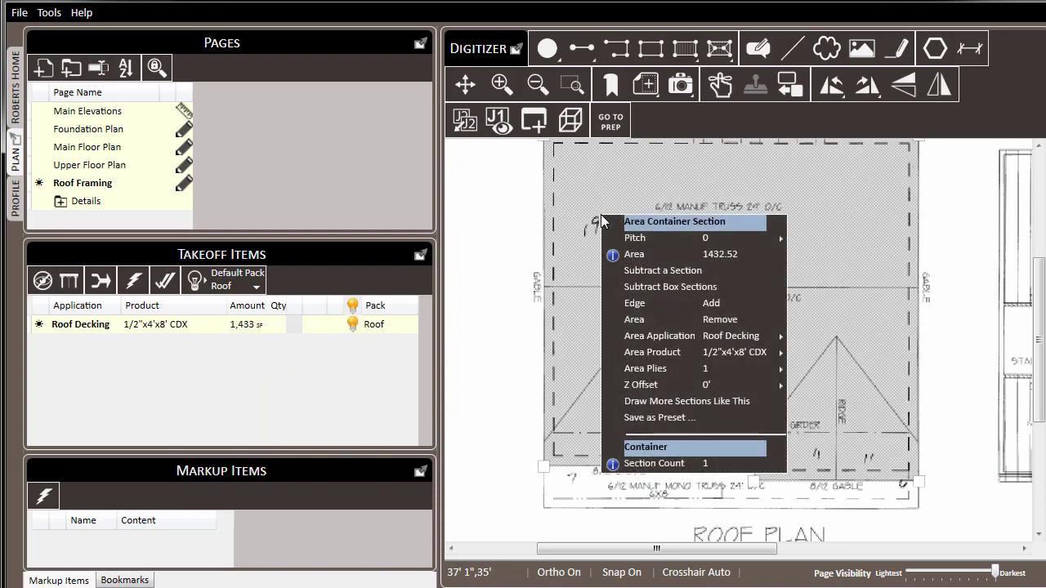
mouse_move(639, 247)
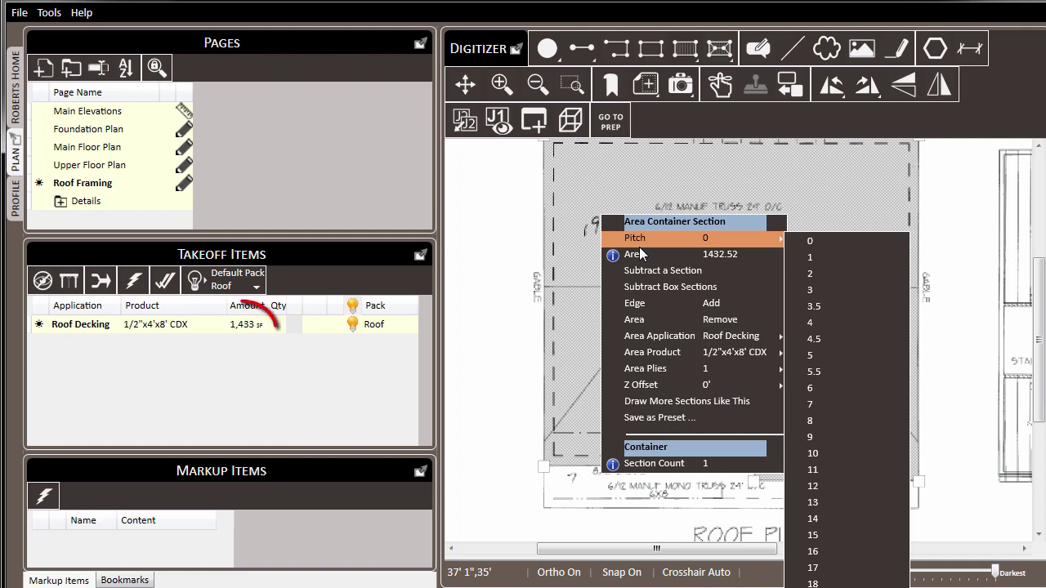
left_click(864, 388)
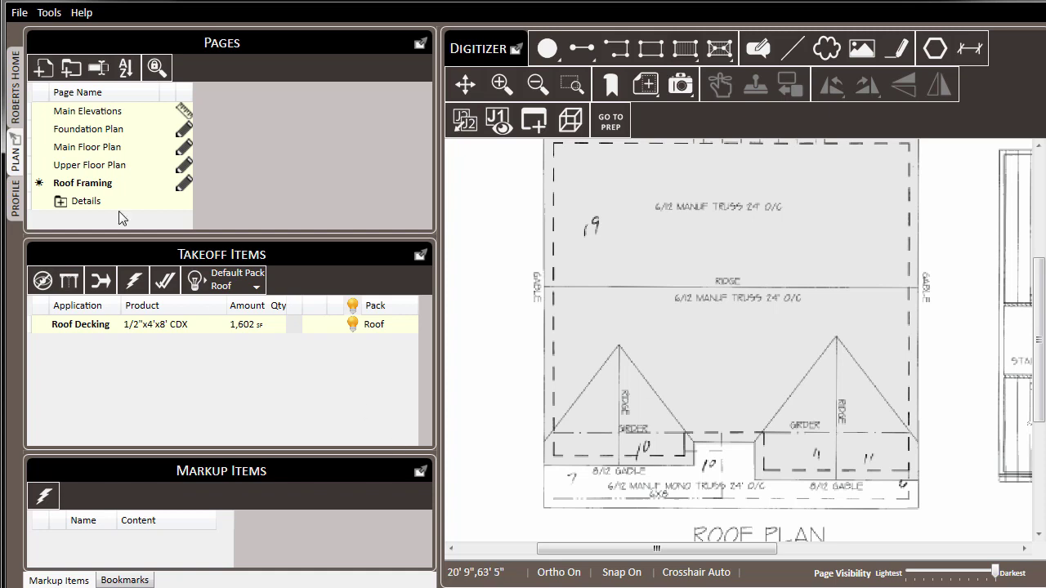
Examine the roof decking entries in the project's Roof list and the components of the Roof Decking Kit Whole House in the profile.
left_click(14, 90)
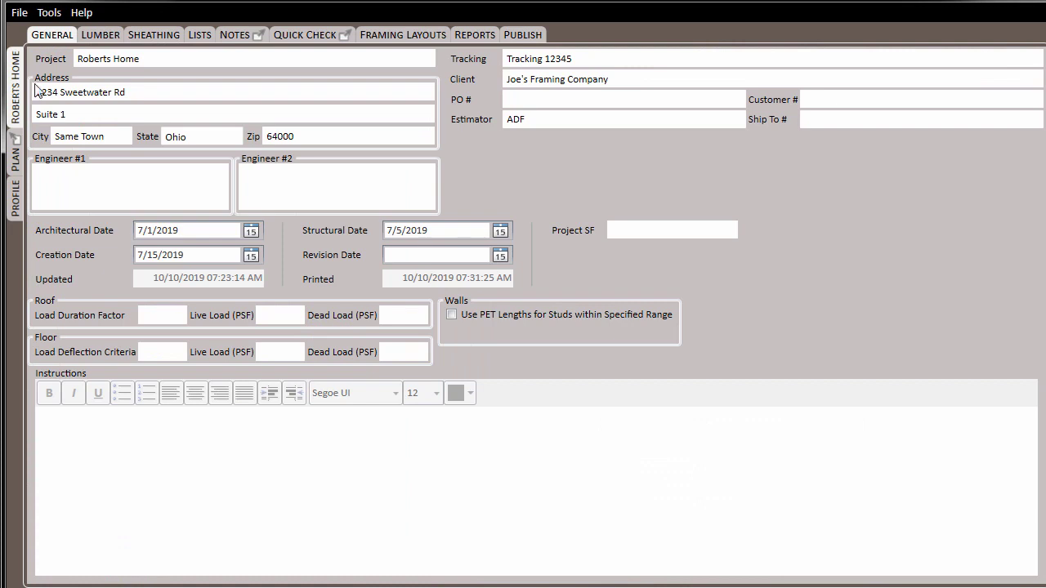
left_click(199, 36)
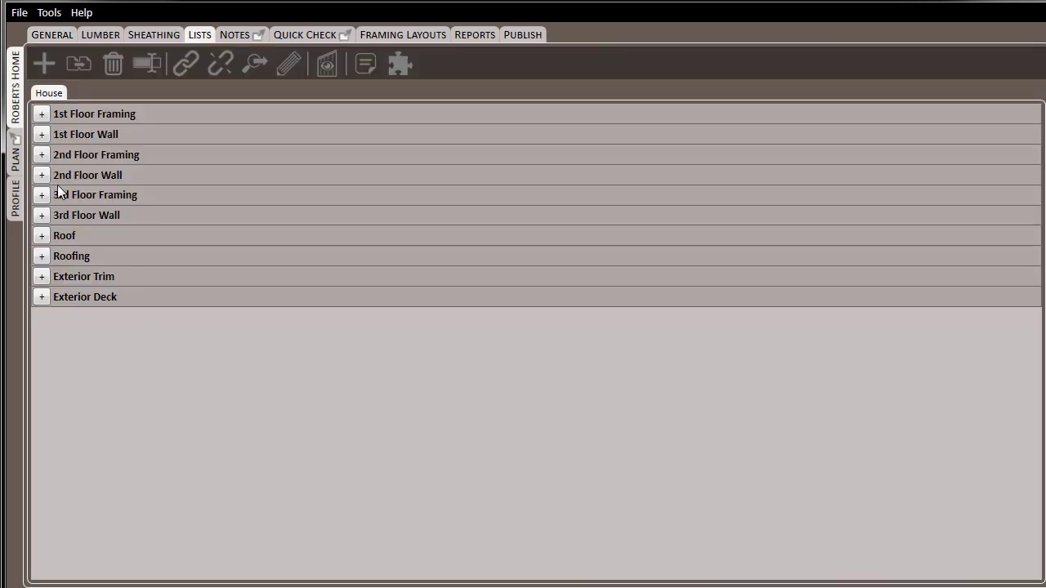
left_click(42, 235)
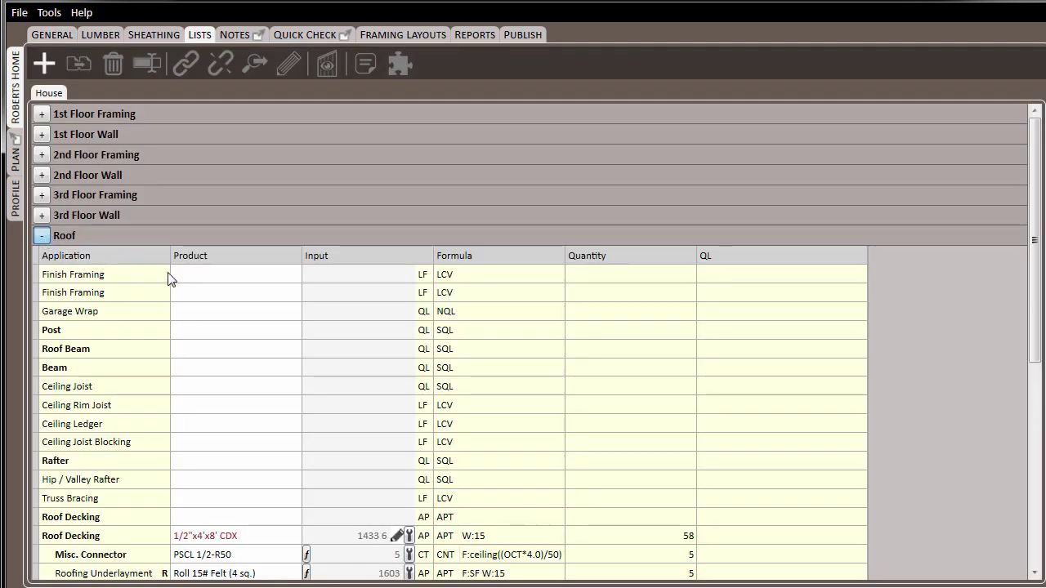
scroll(196, 276, "down", 6)
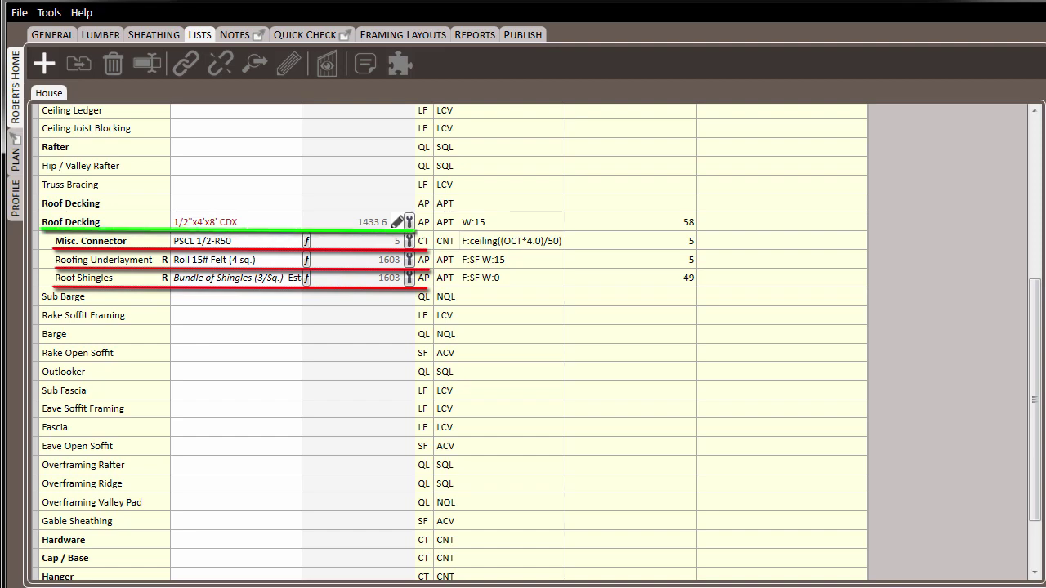
left_click(16, 203)
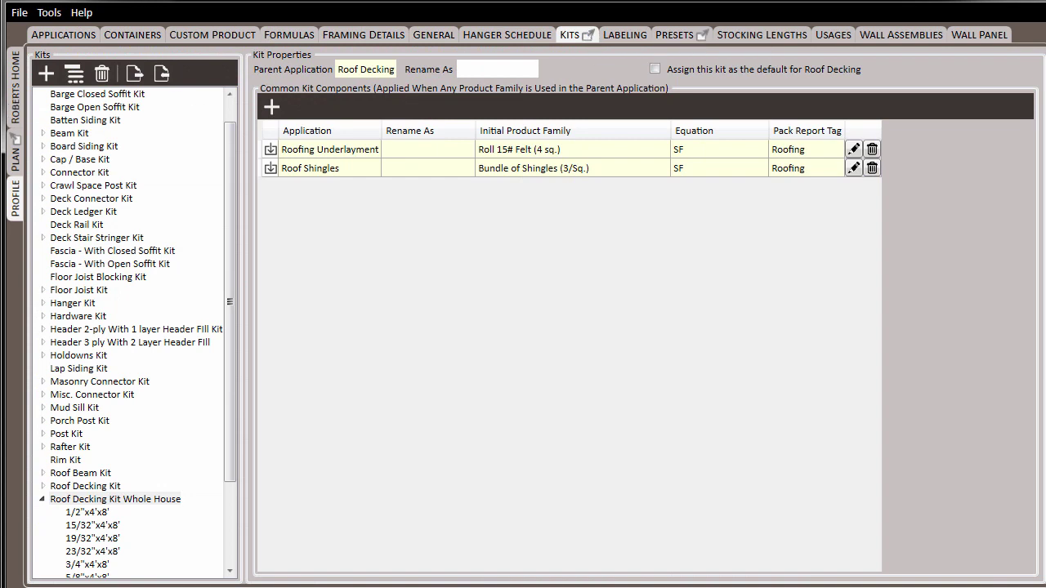
left_click(17, 96)
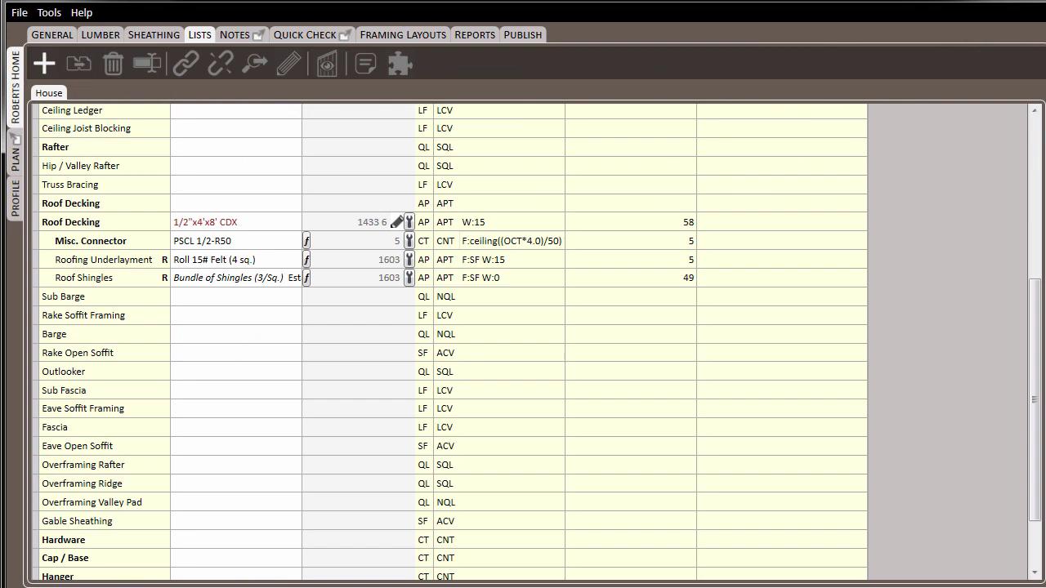
Fill in the first Finish Framing row of the Roof list with product 2x4 DF #2 and an input of 500 LF.
scroll(135, 333, "up", 6)
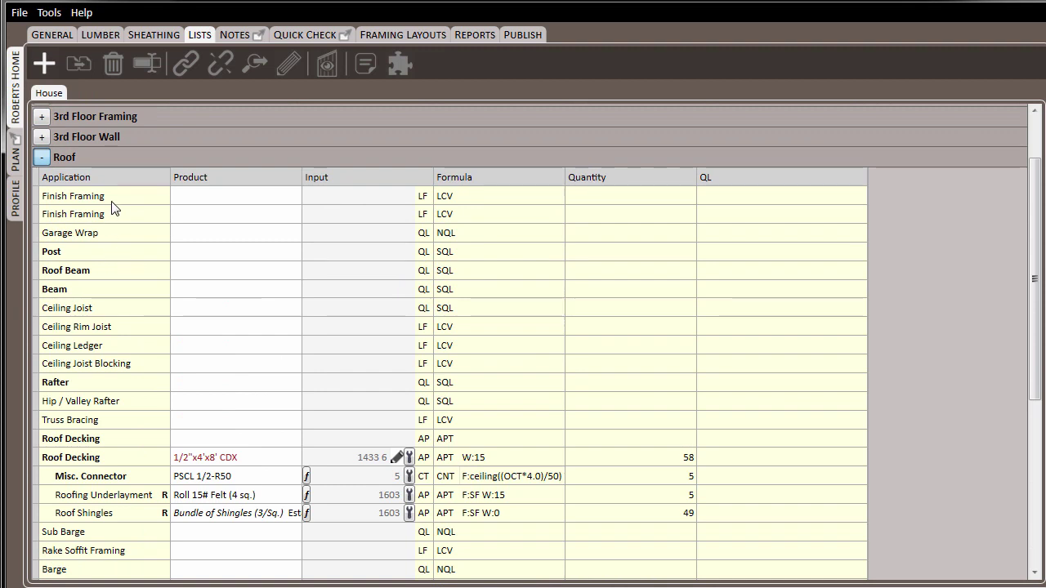
left_click(218, 201)
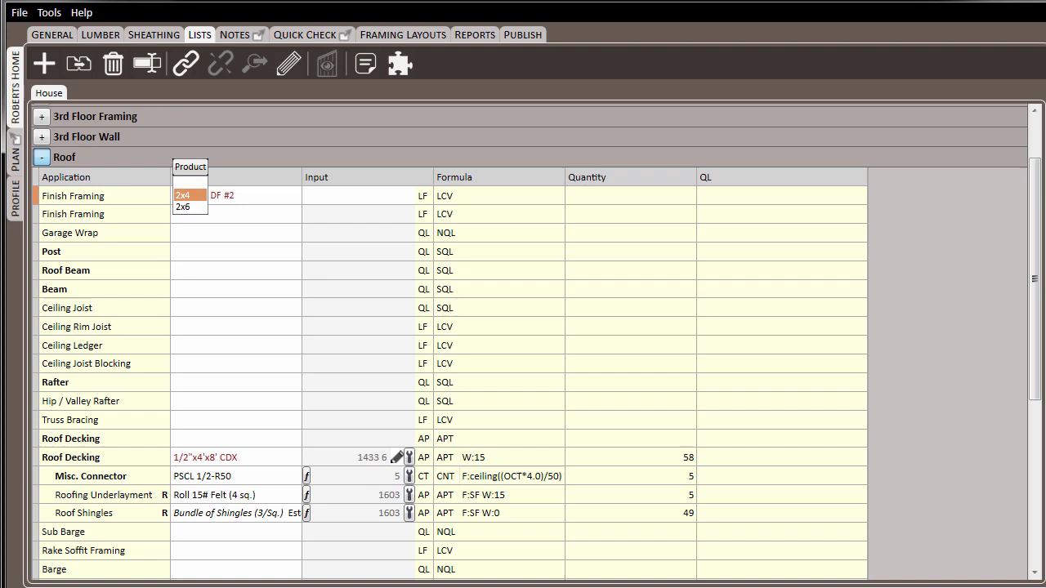
key("Tab")
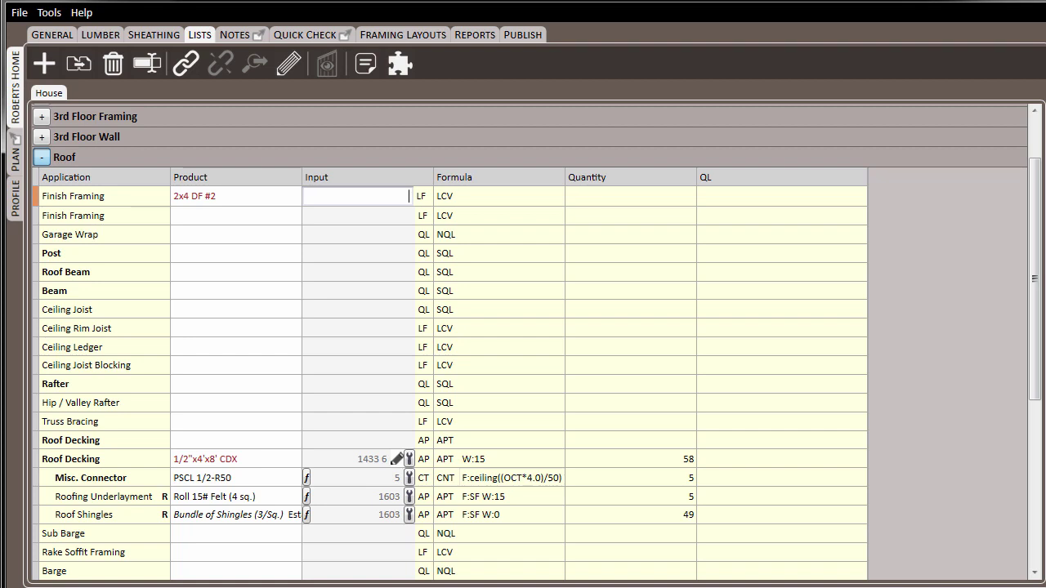
type("500")
key("Return")
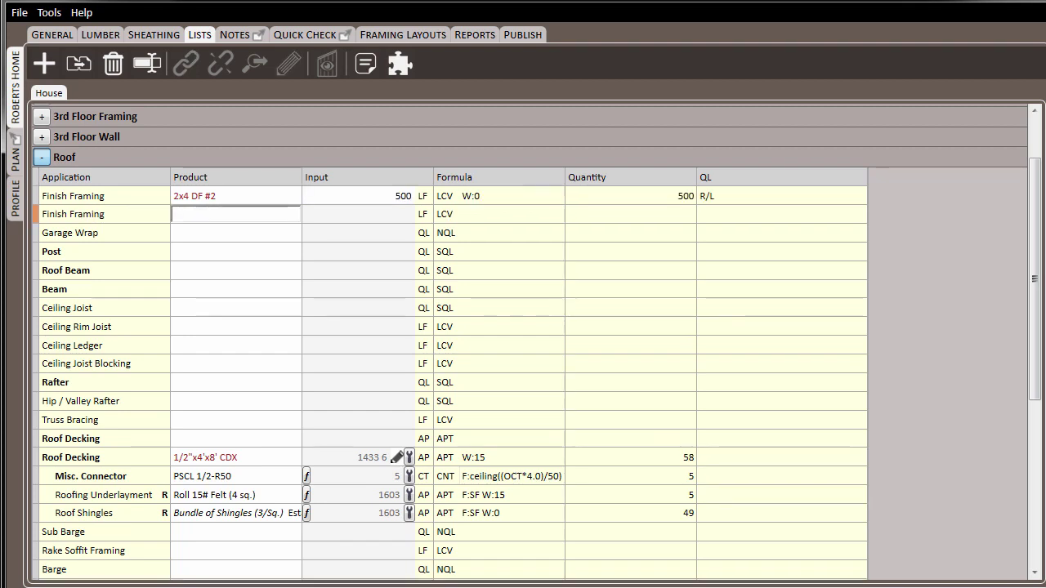